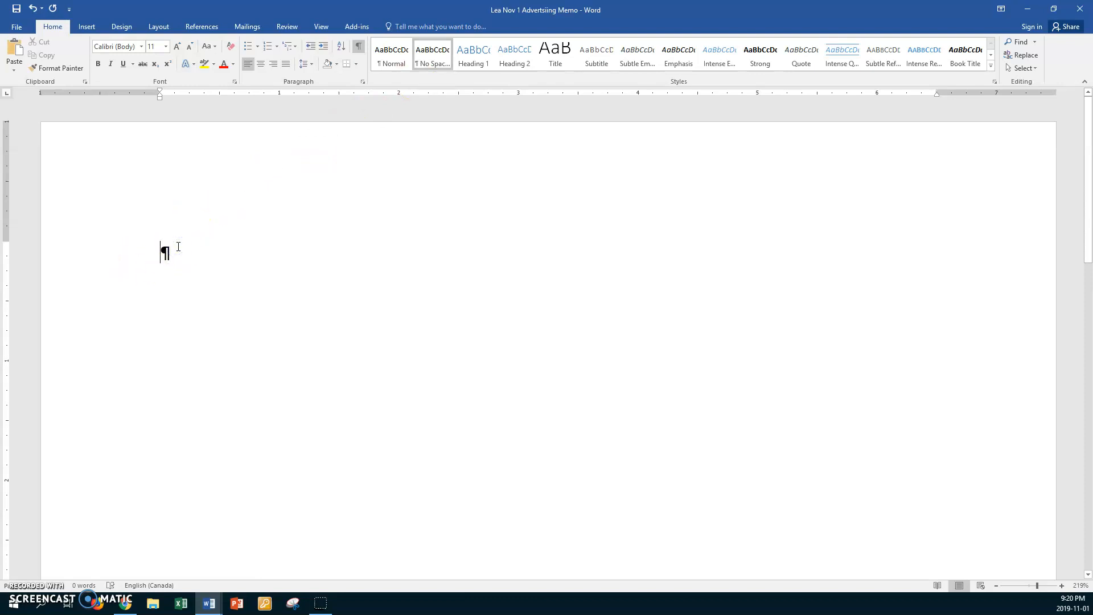
Enter the heading MEMO at the start of the document, followed by blank lines.
type("MEMO")
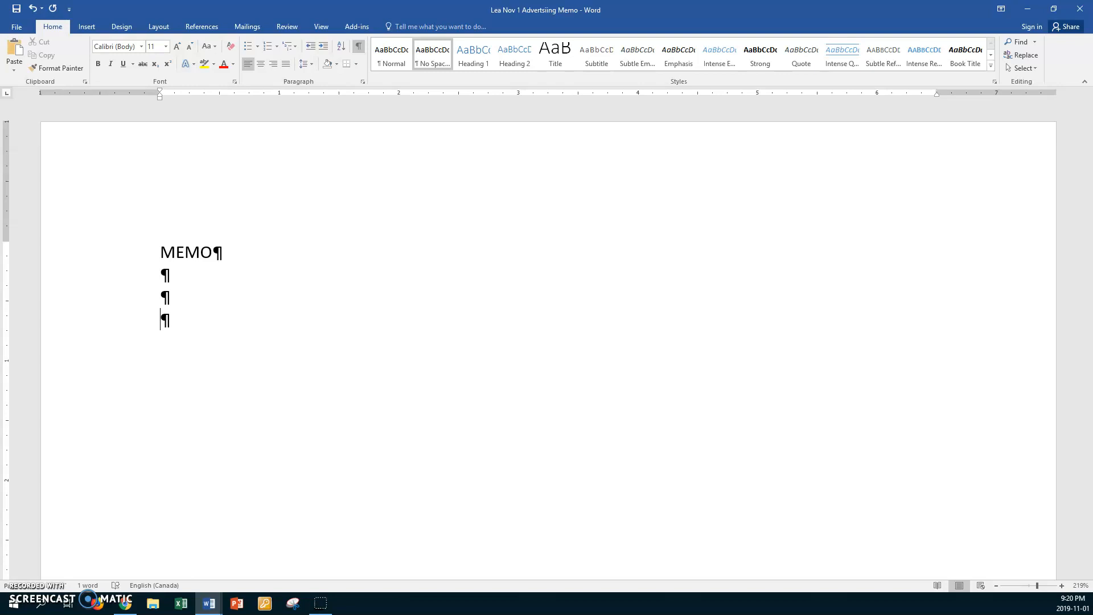
type("To:")
left_click(264, 99)
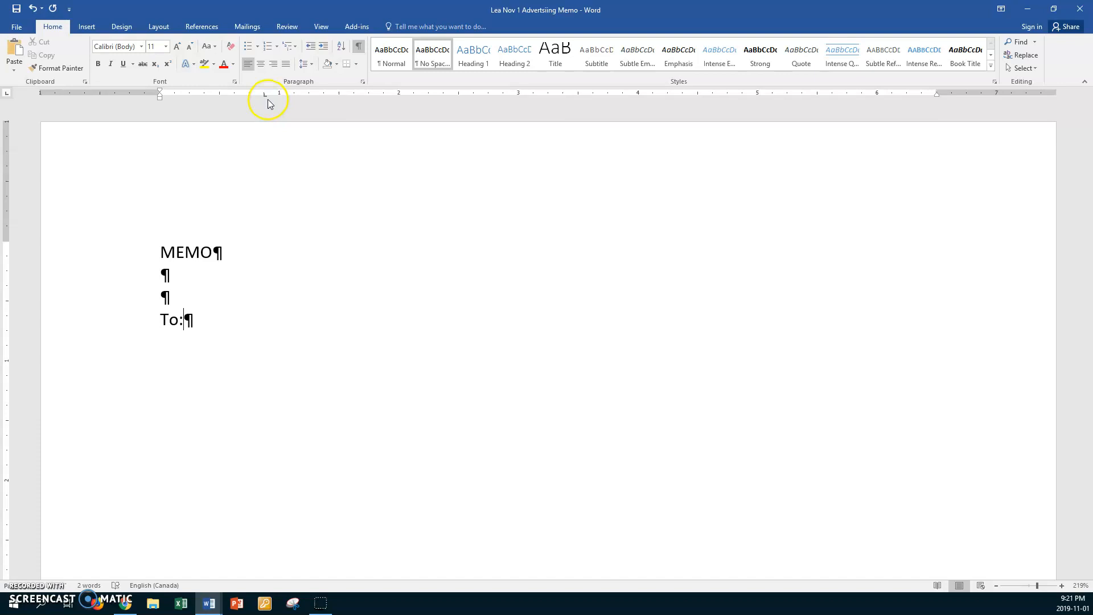
key("Tab")
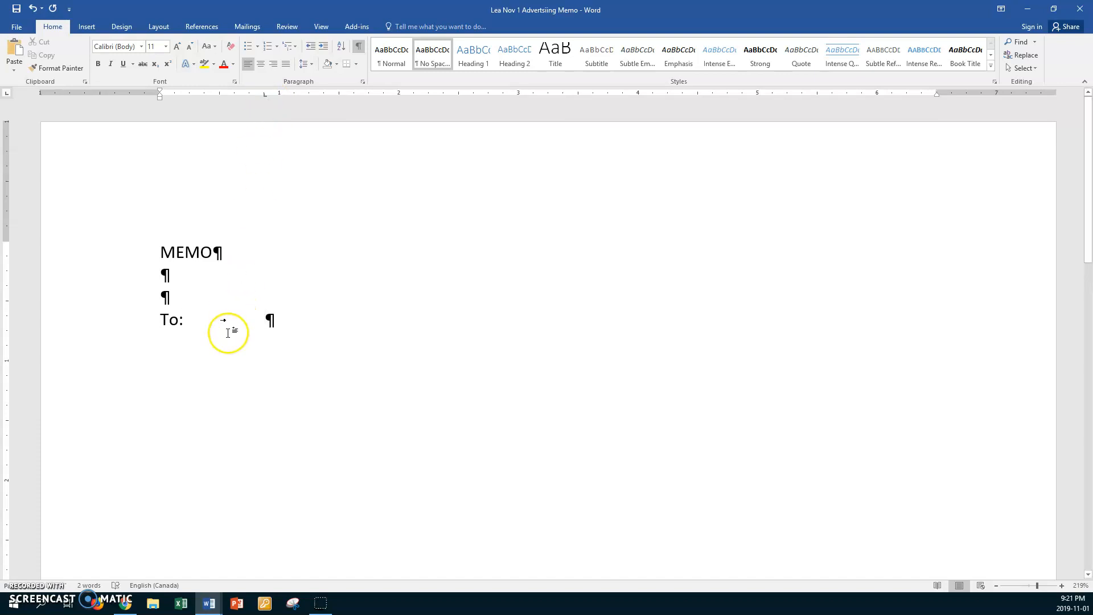
type("Jo")
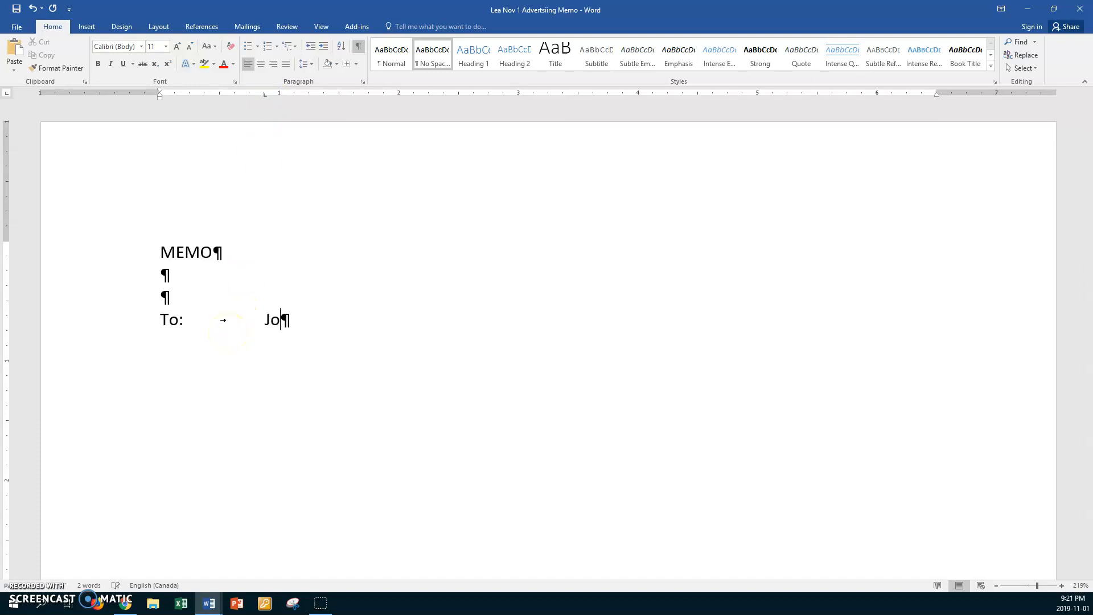
type("hn Jackson")
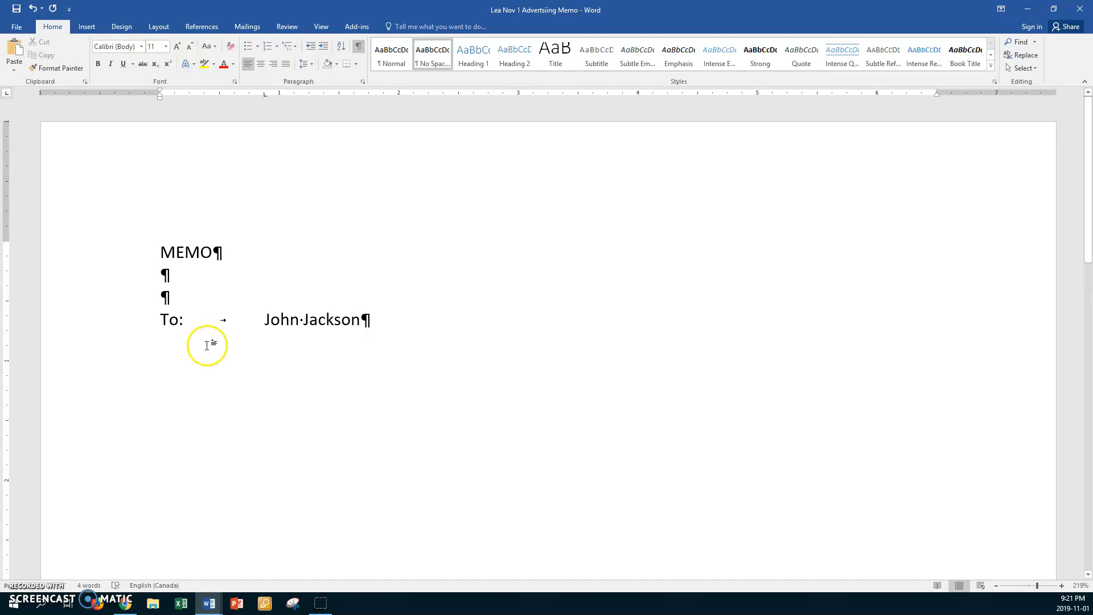
left_click(134, 325)
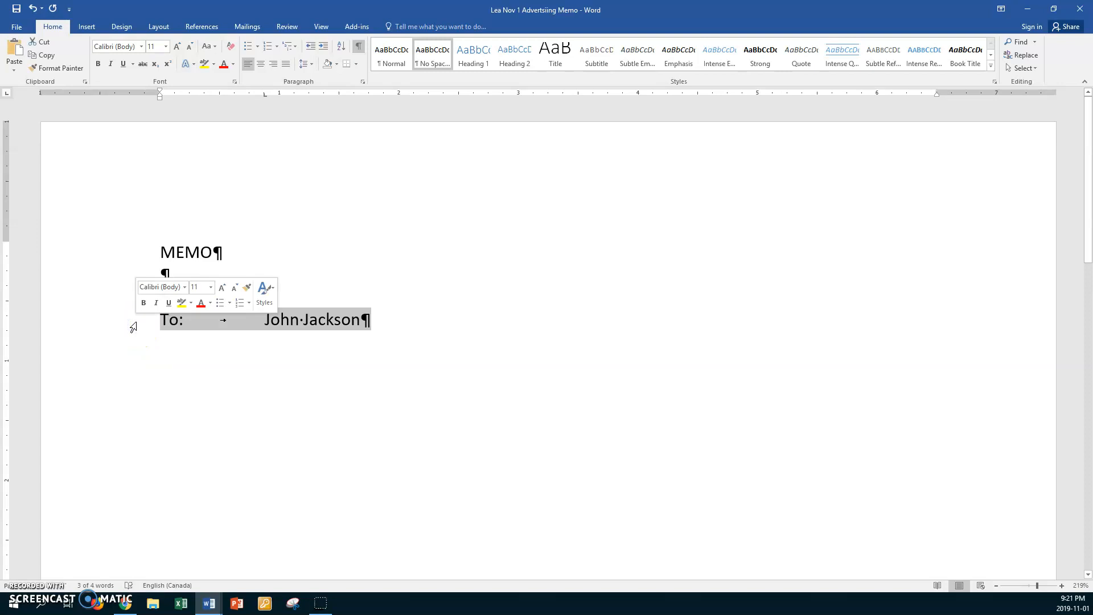
key("Delete")
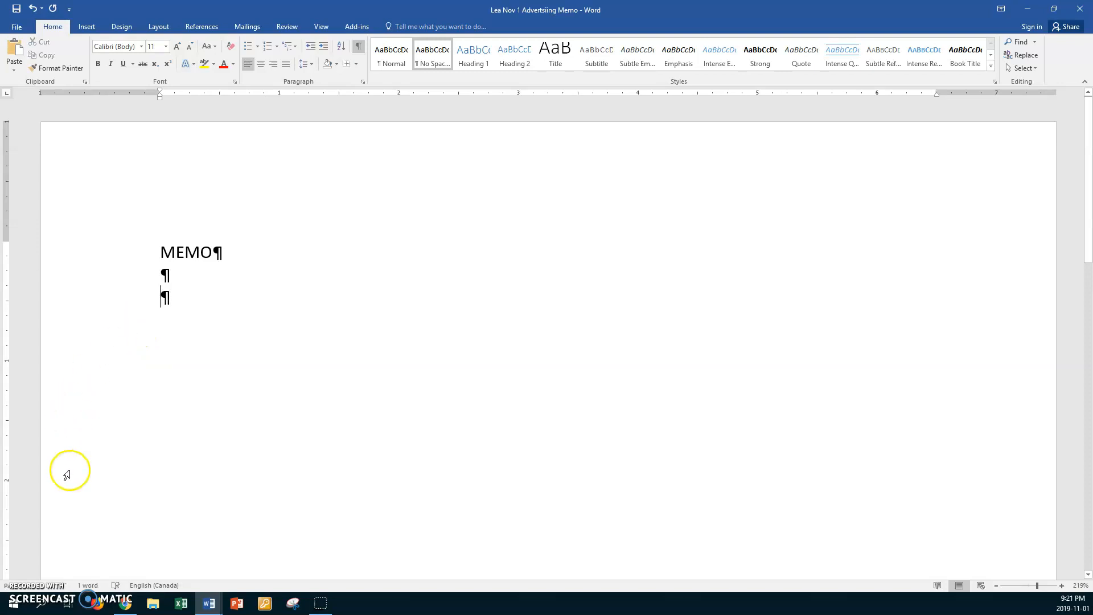
Switch to the Nov 1 Schedule Memo document and copy its To, From, Date and Subject lines with the blank line below.
left_click(209, 605)
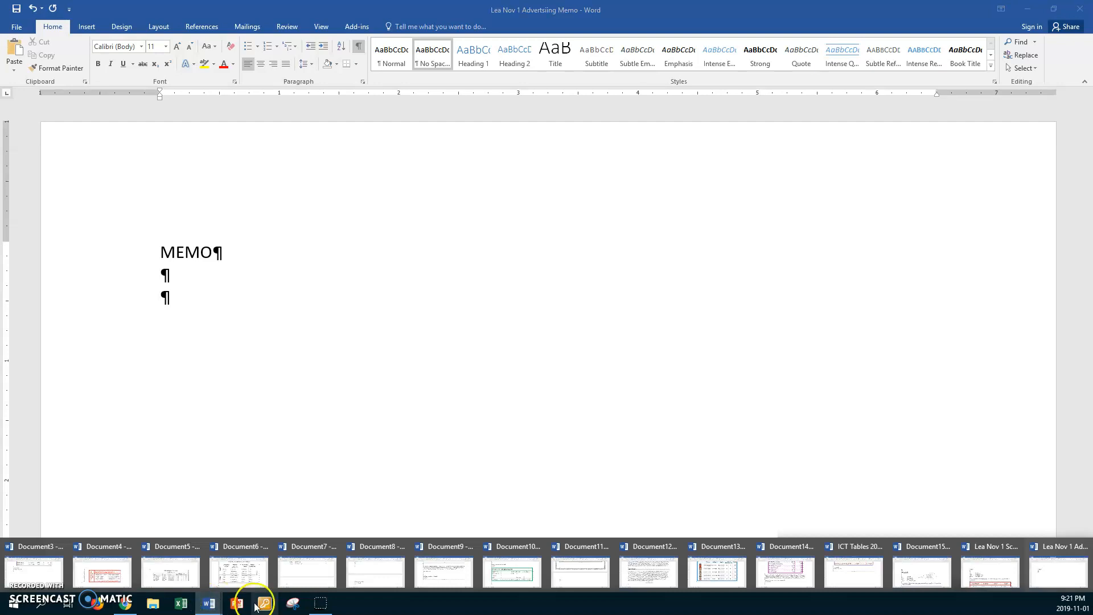
left_click(1003, 576)
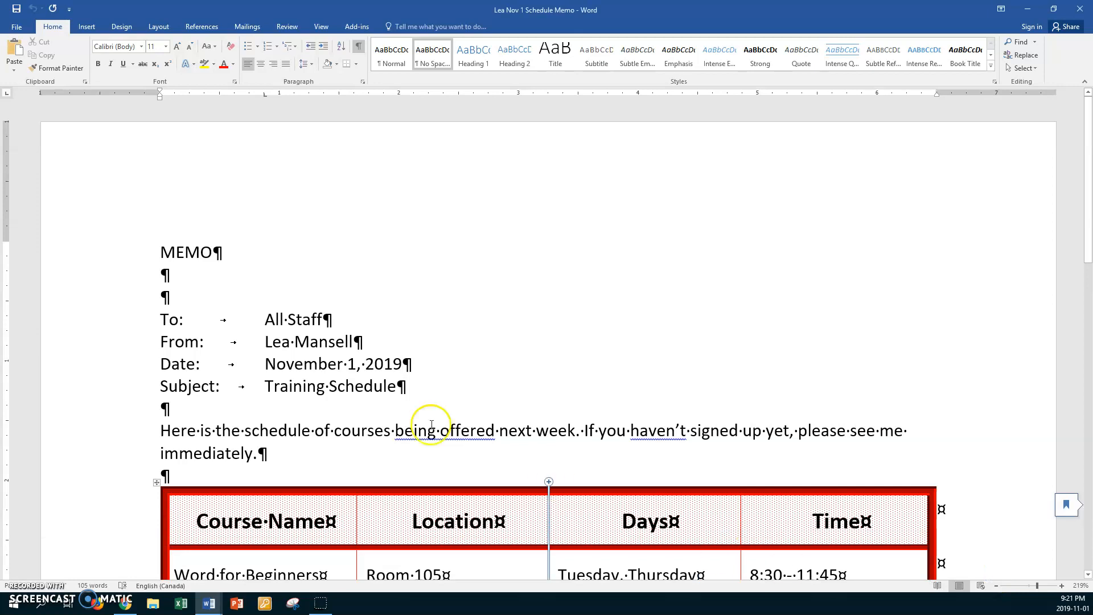
left_click_drag(140, 321, 139, 407)
key("ctrl+c")
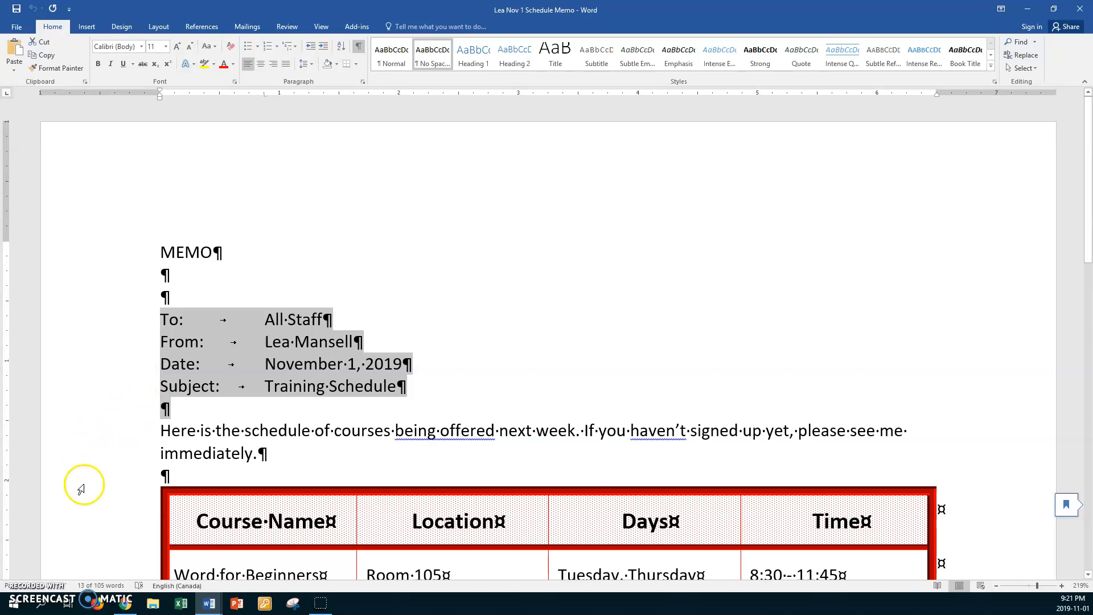
Return to the Nov 1 advertising memo and paste the copied header lines below the MEMO heading.
left_click(210, 604)
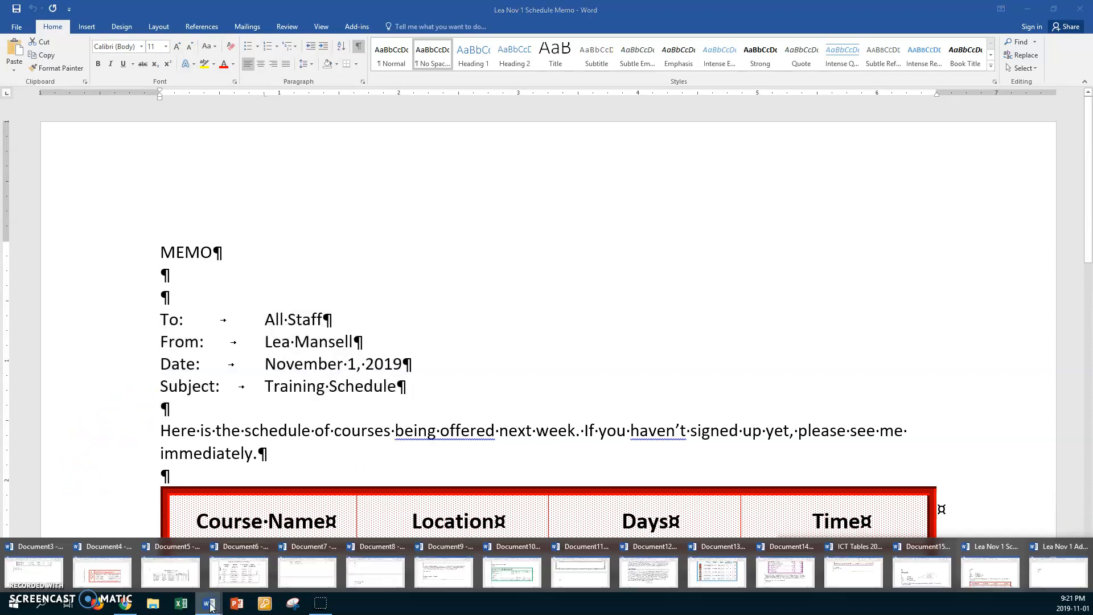
left_click(211, 583)
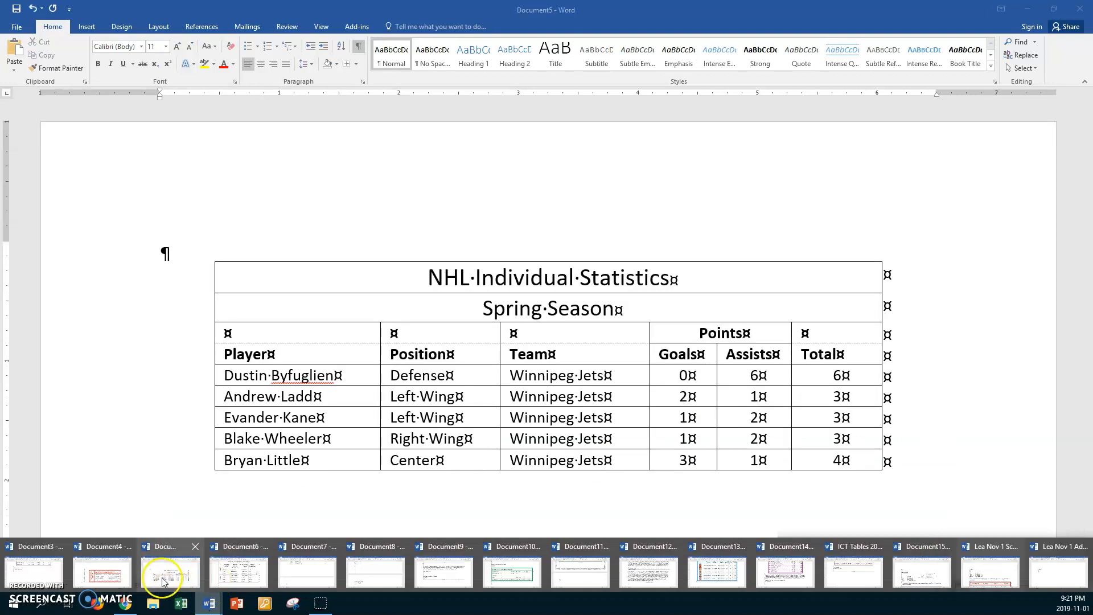
mouse_move(100, 564)
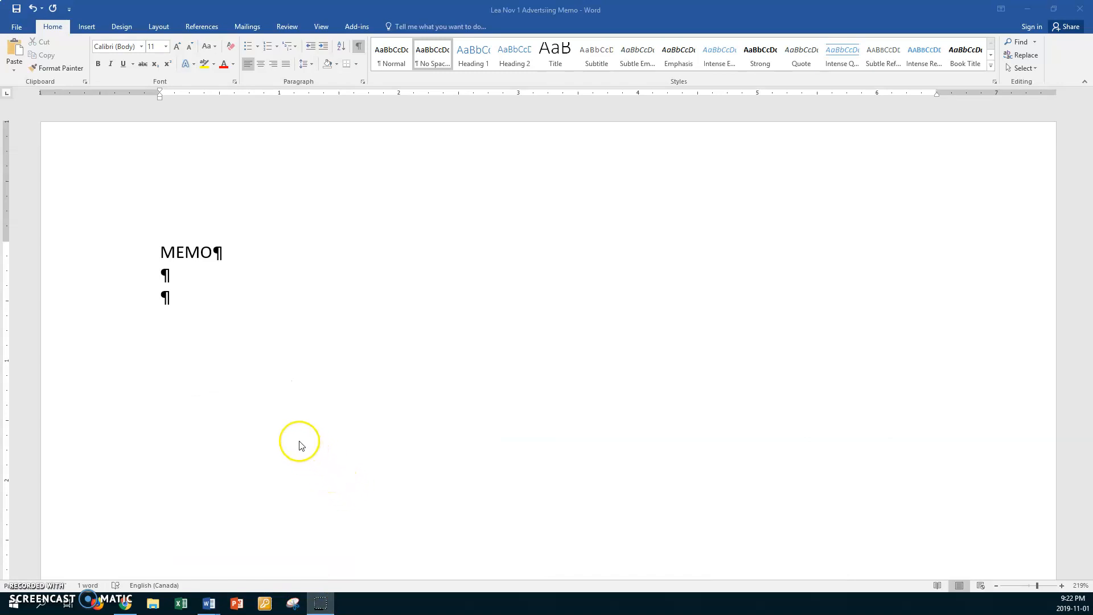
left_click(174, 310)
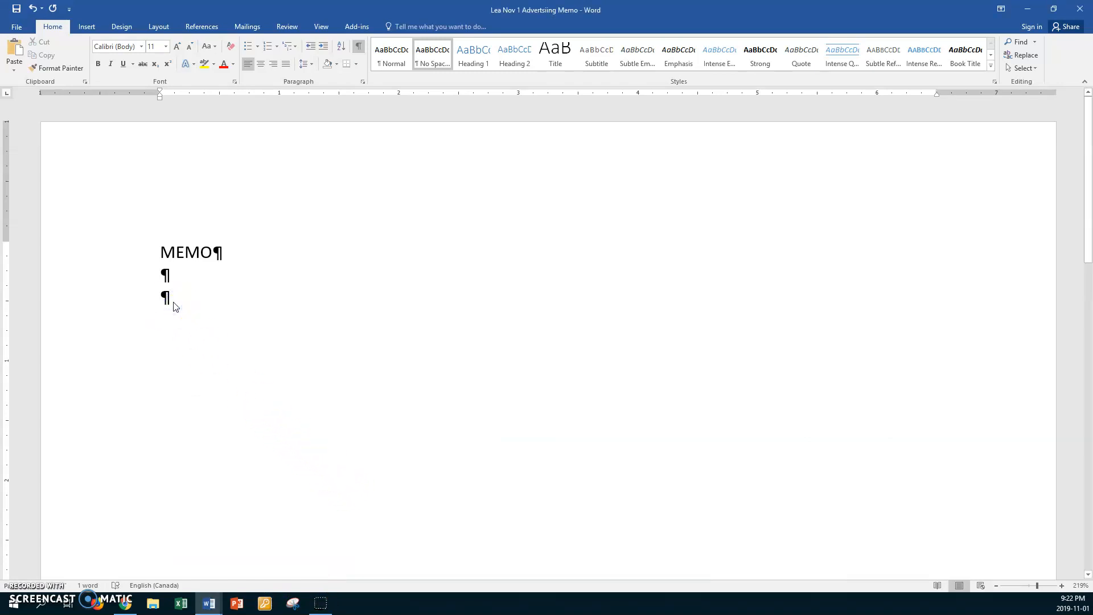
key("ctrl+v")
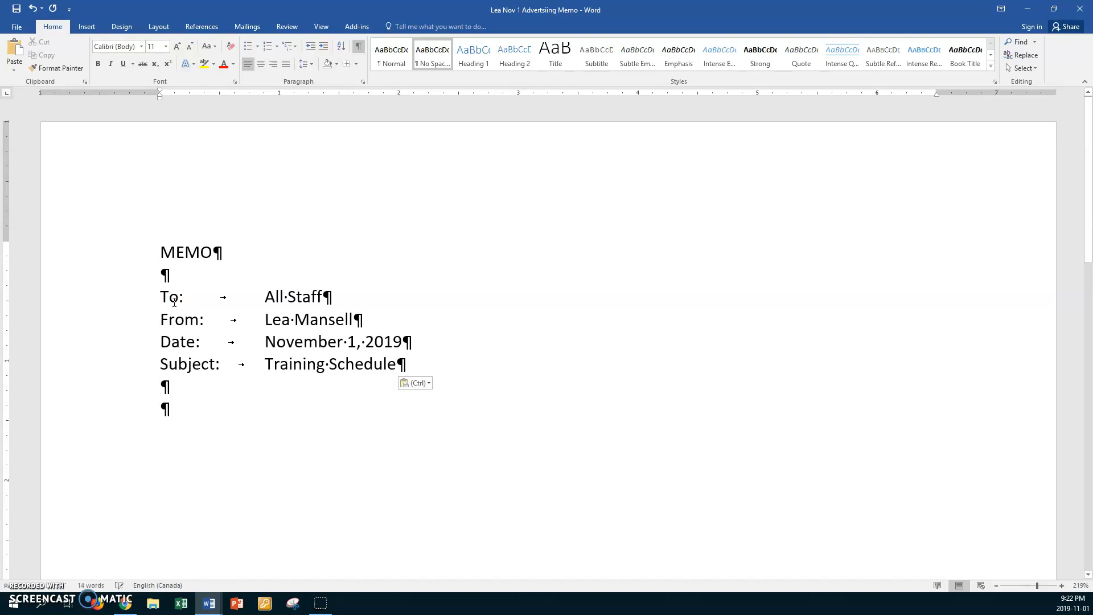
Replace "All Staff" on the To line with the recipient's full name.
left_click(263, 296)
left_click(263, 320)
left_click(261, 340)
left_click(264, 363)
left_click(268, 296)
left_click_drag(268, 296, 319, 289)
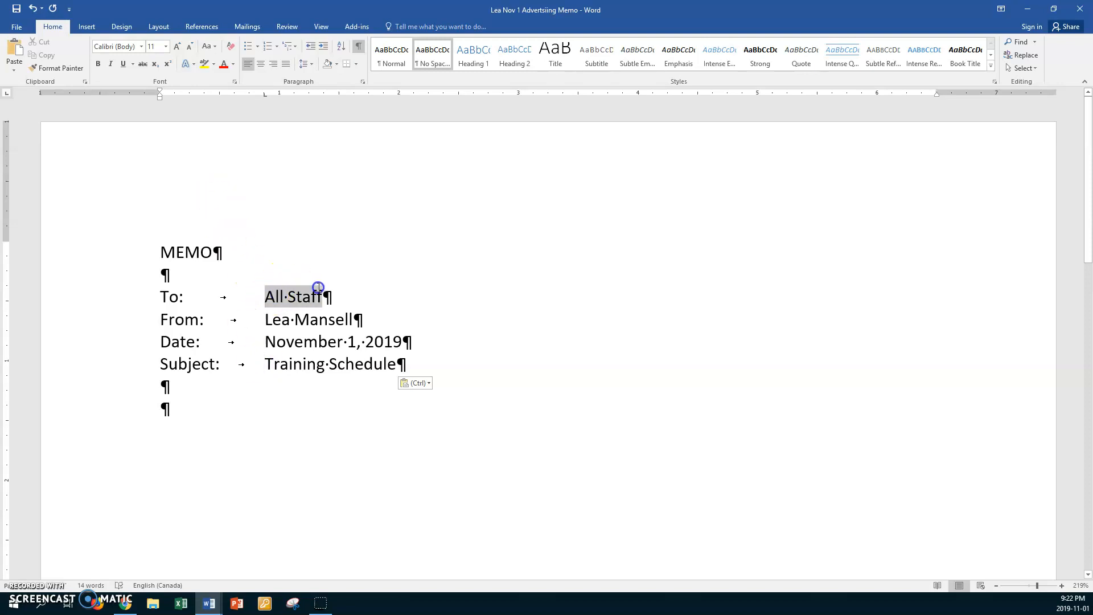
type("Joh")
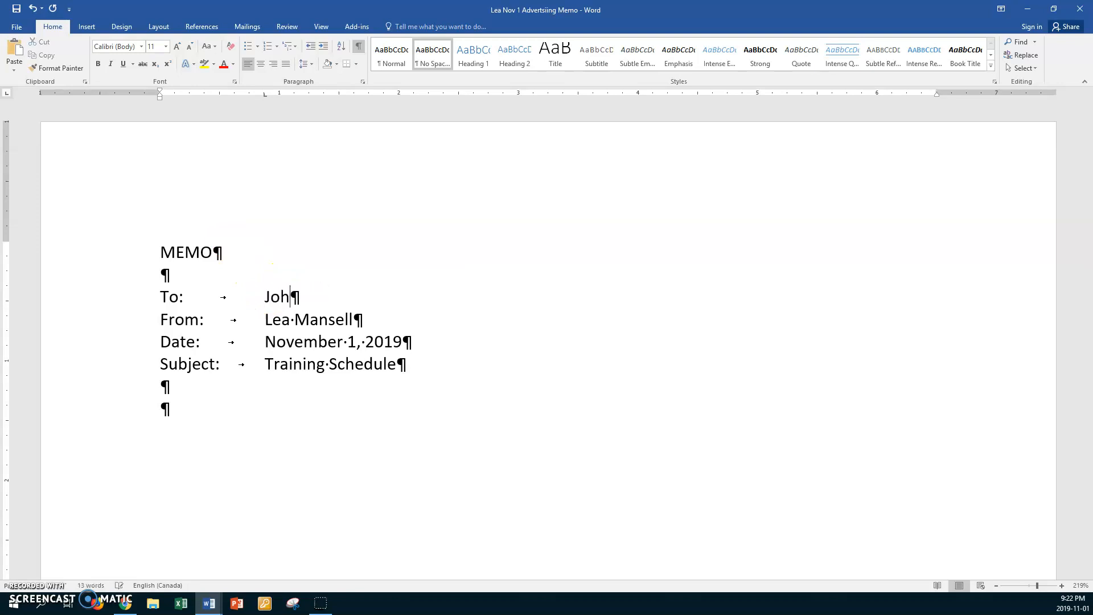
type("n Jackson")
Add a blank line between MEMO and the To line, and change the subject to "Member Survey".
left_click(196, 272)
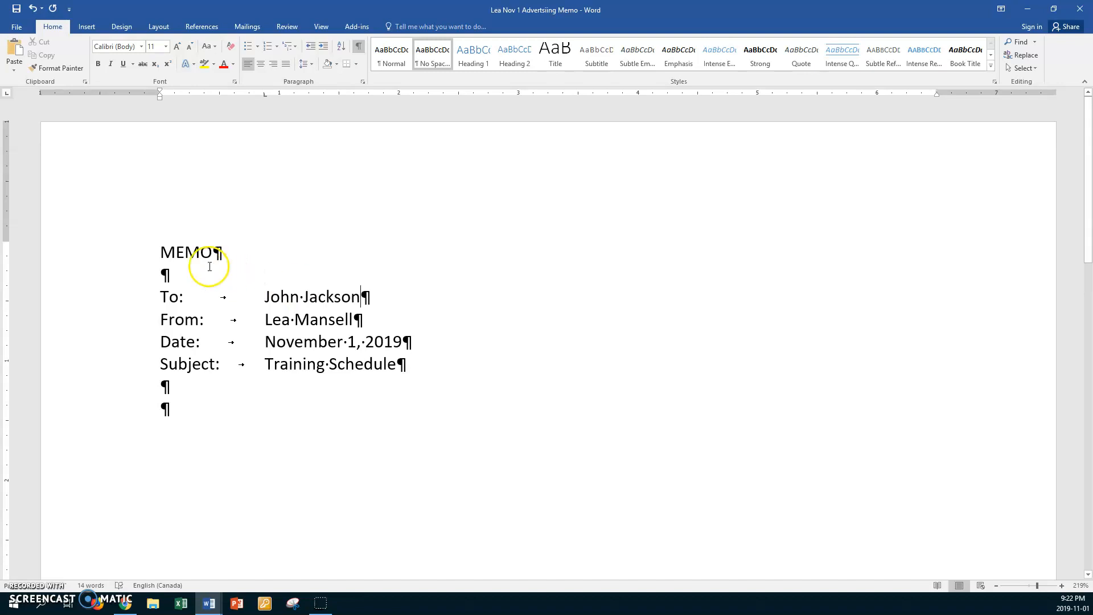
key("Return")
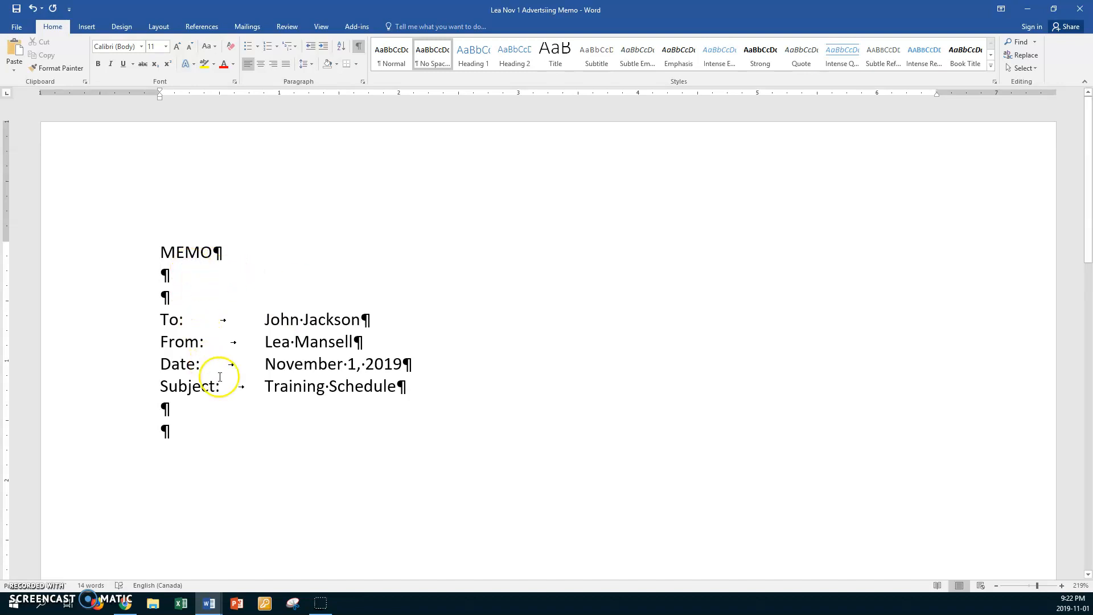
left_click_drag(263, 386, 390, 387)
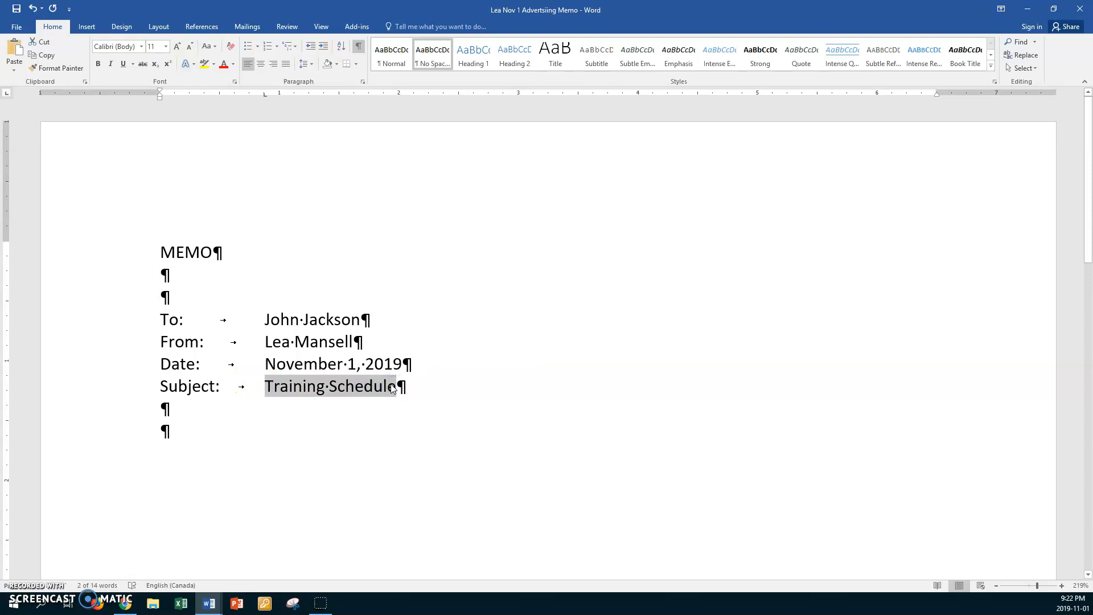
type("Member Survey")
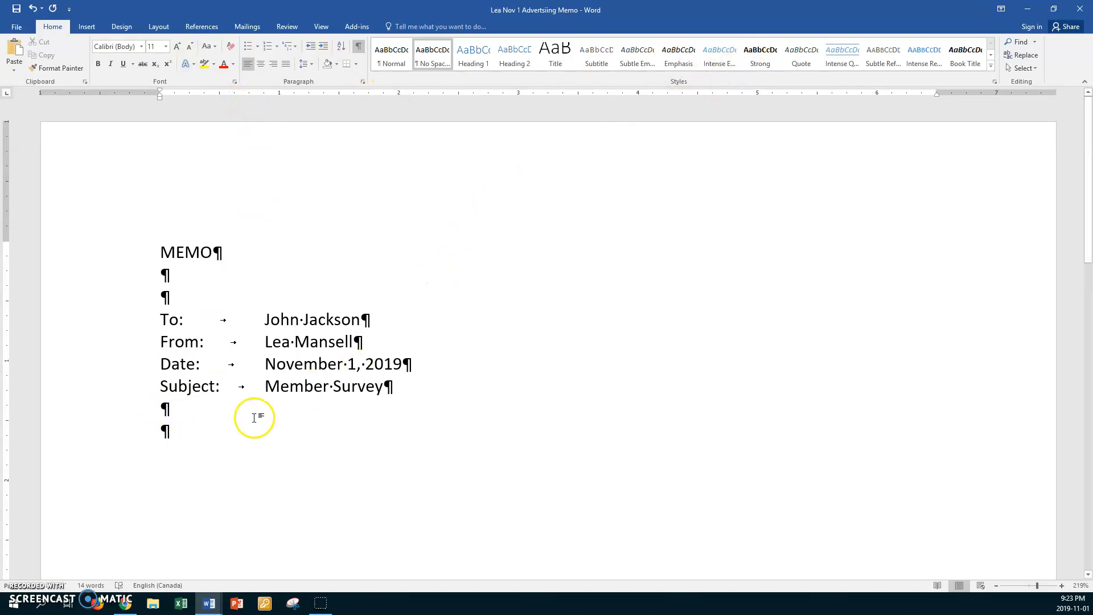
Start the body paragraph below the memo header with the words "We are delighted".
left_click(184, 430)
type("We a")
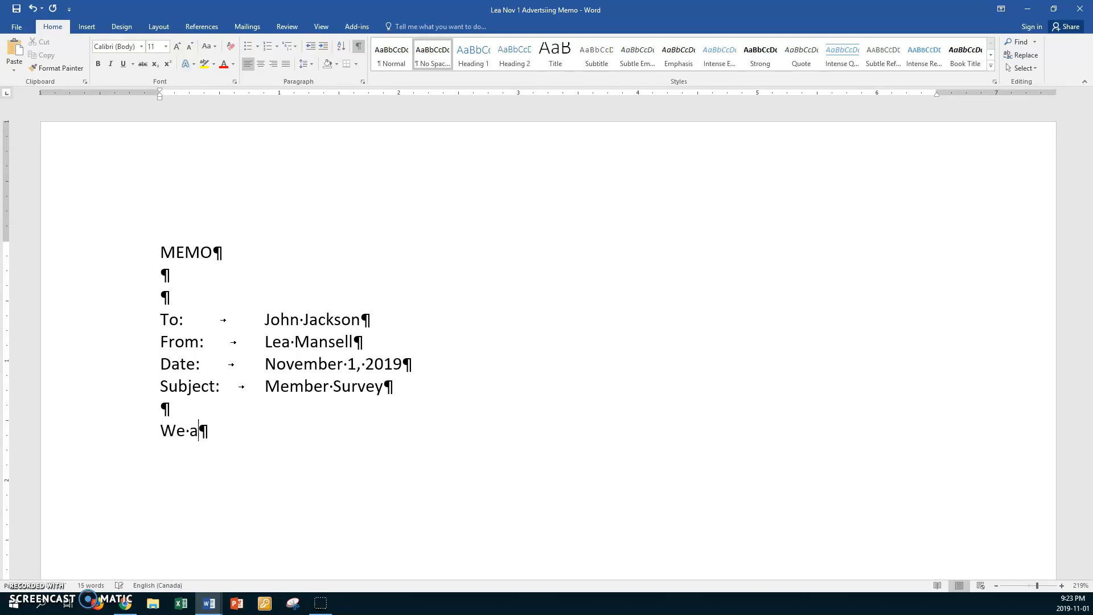
type("re de;og")
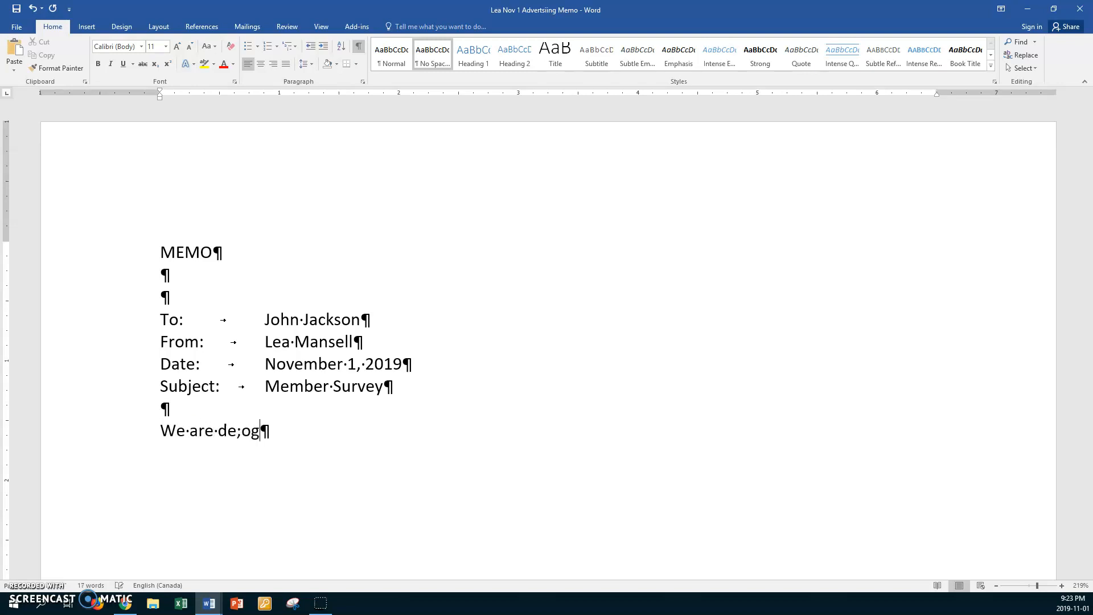
key("BackSpace")
key("BackSpace")
key("BackSpace")
type("lighted")
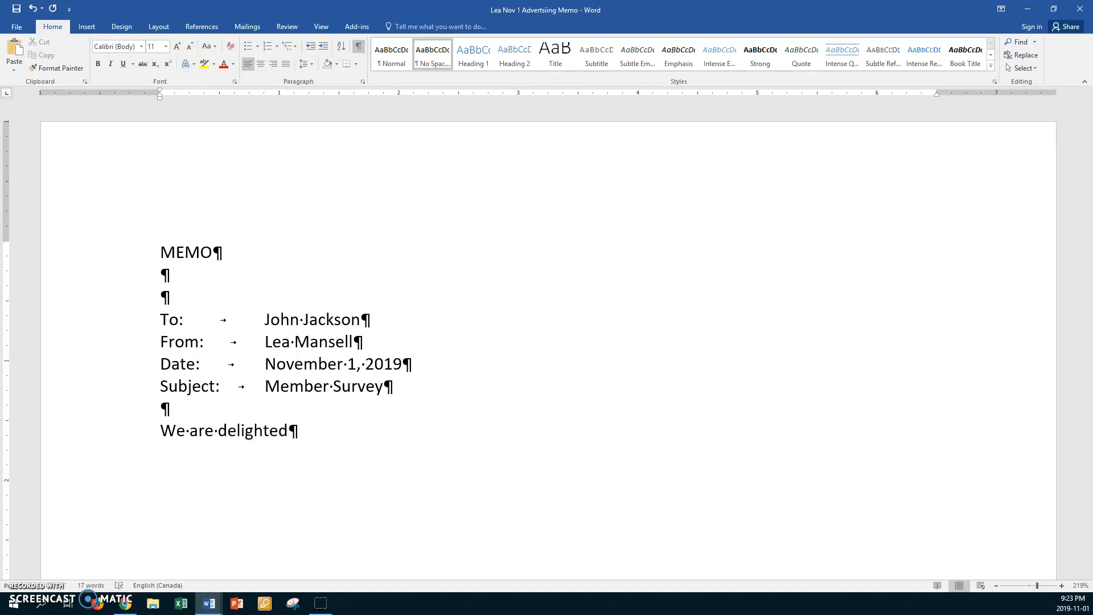
left_click(16, 586)
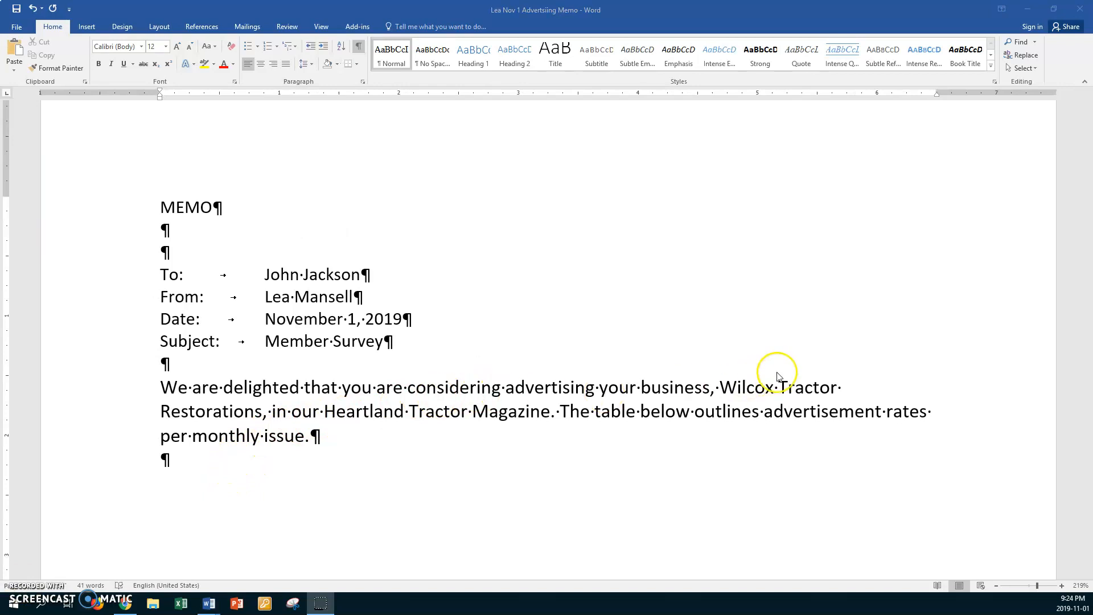
Add another blank line below the body paragraph about advertisement rates.
left_click(344, 435)
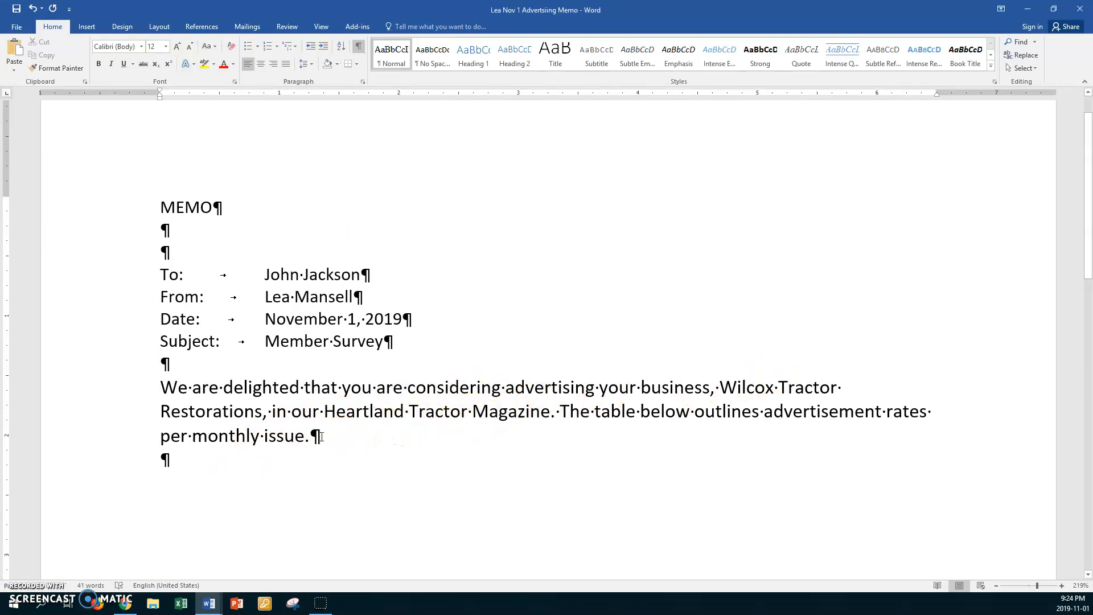
left_click(166, 460)
key("Return")
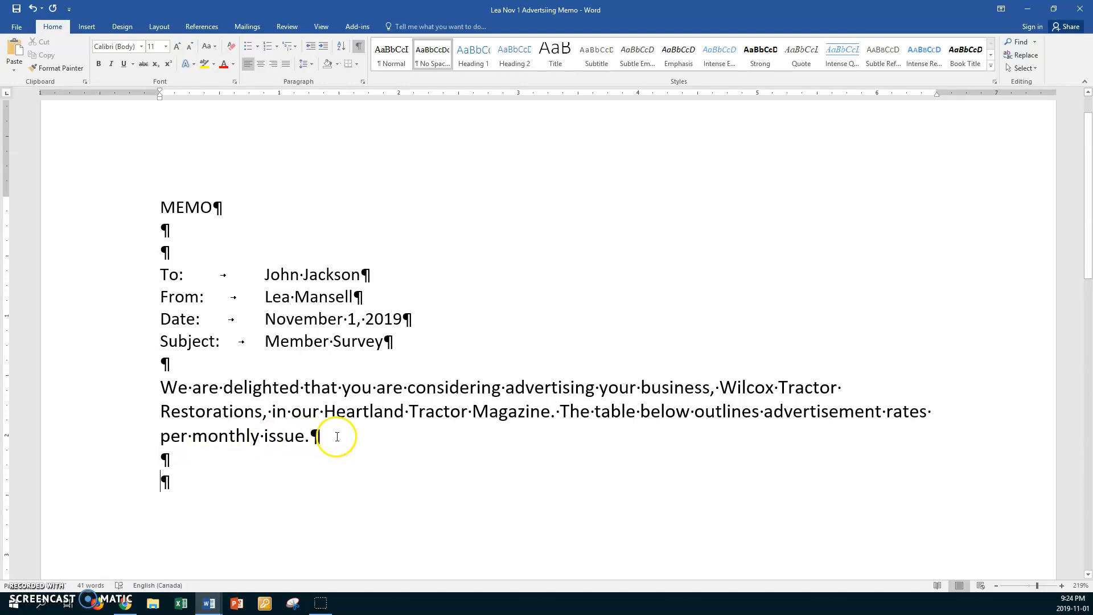
Insert a table with five columns and five rows on the last blank line below the body paragraph.
left_click(310, 435)
left_click(197, 456)
left_click(181, 482)
left_click(85, 26)
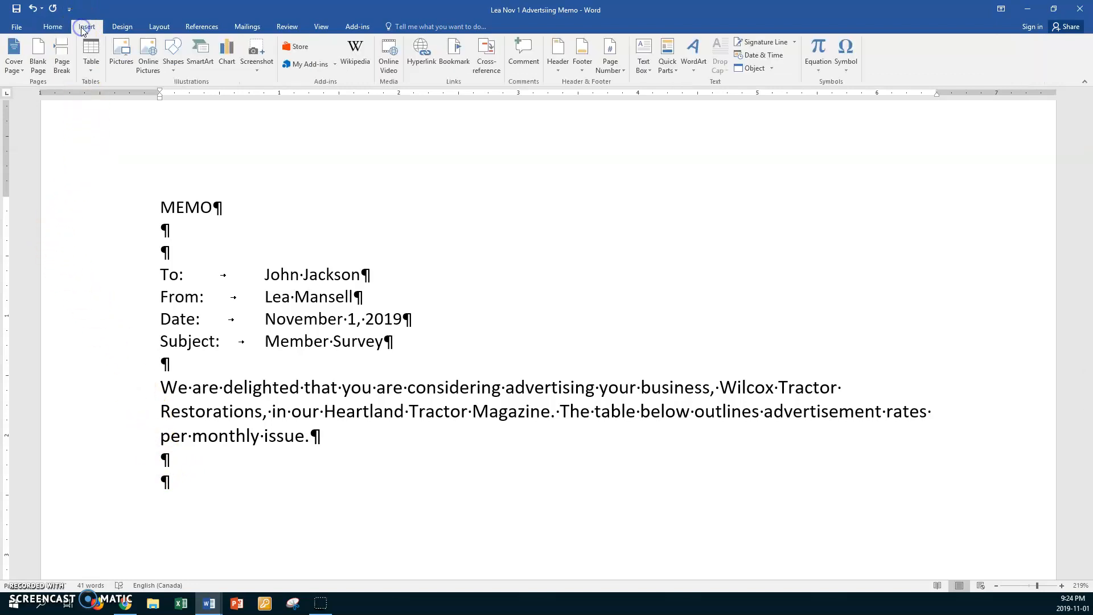
left_click(97, 73)
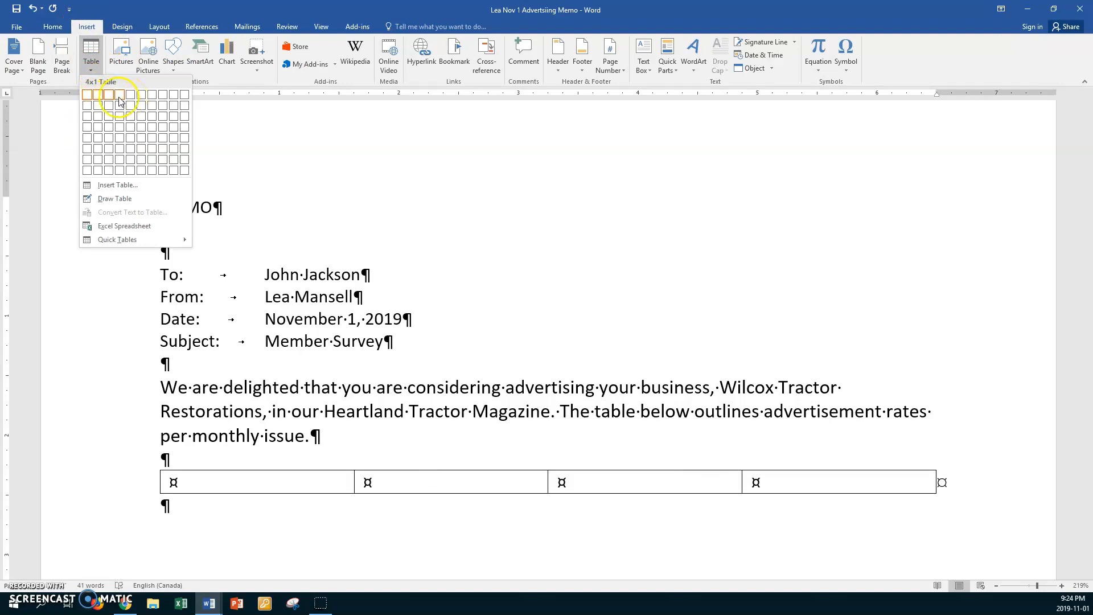
left_click(134, 142)
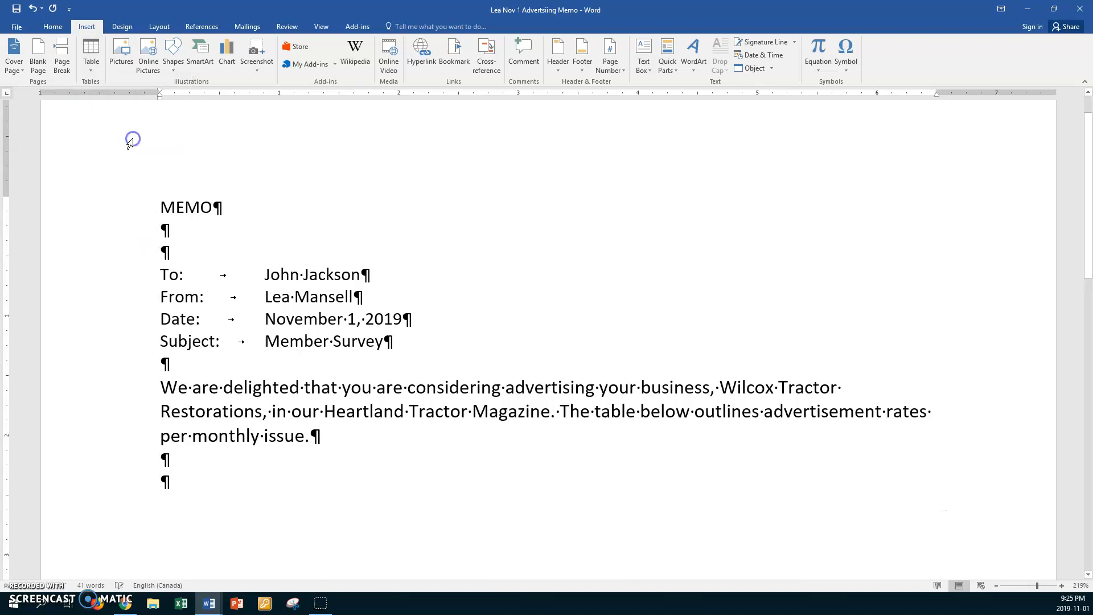
Select the whole empty table and set its alignment on the page to Center in its table properties.
scroll(211, 385, "down", 3)
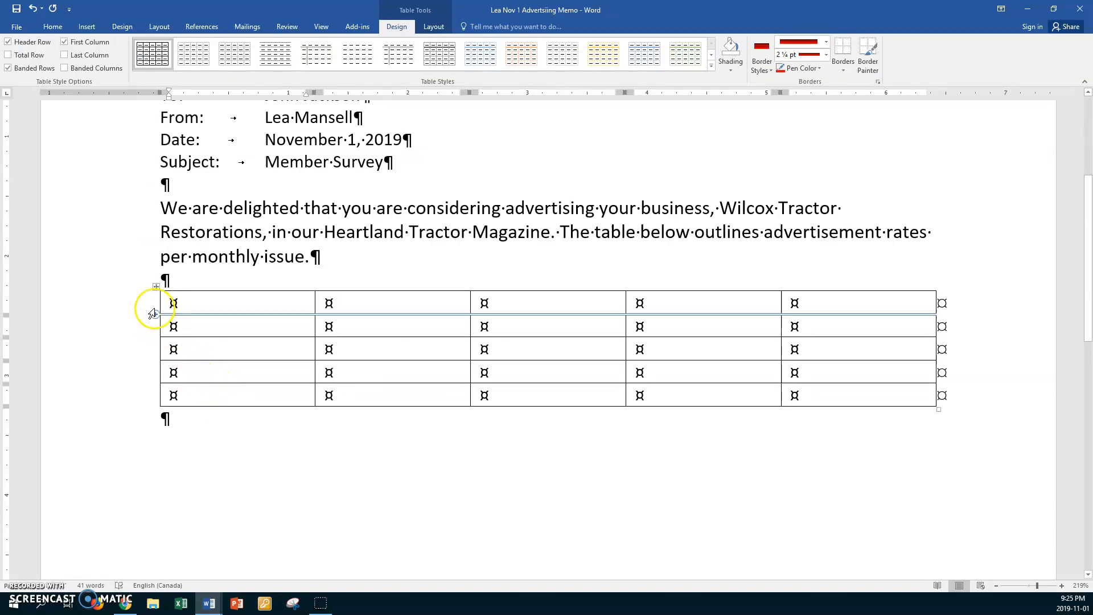
left_click(157, 286)
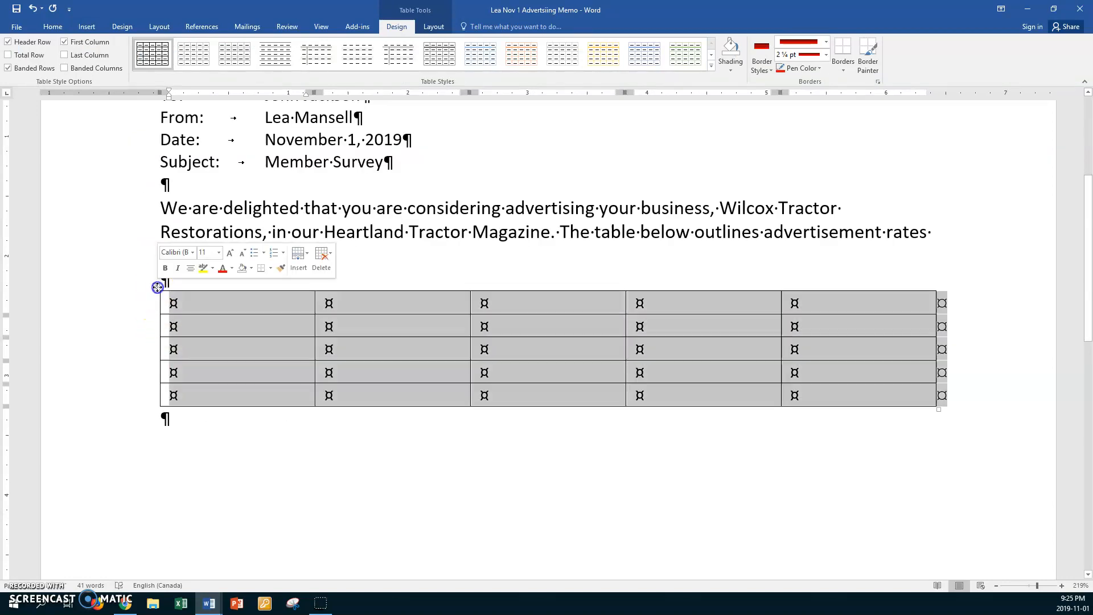
right_click(199, 302)
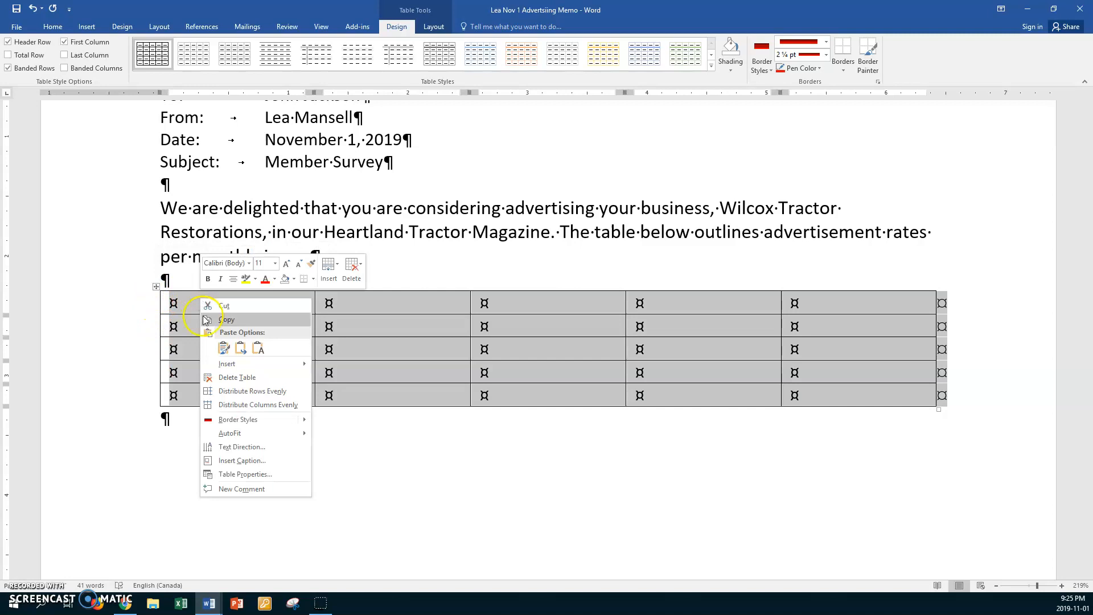
left_click(262, 475)
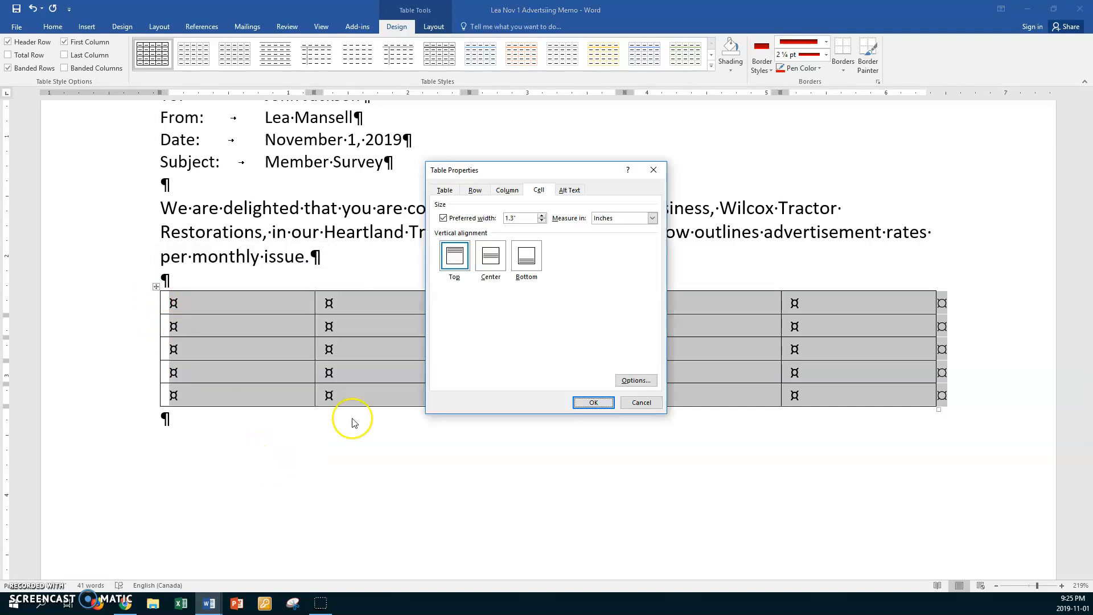
left_click(444, 192)
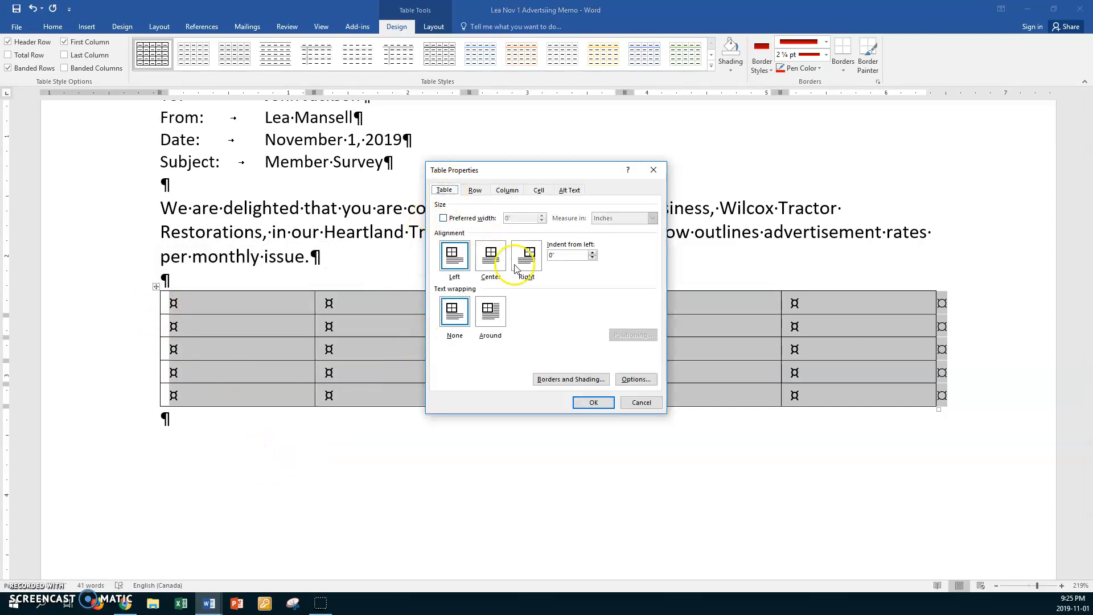
left_click(492, 259)
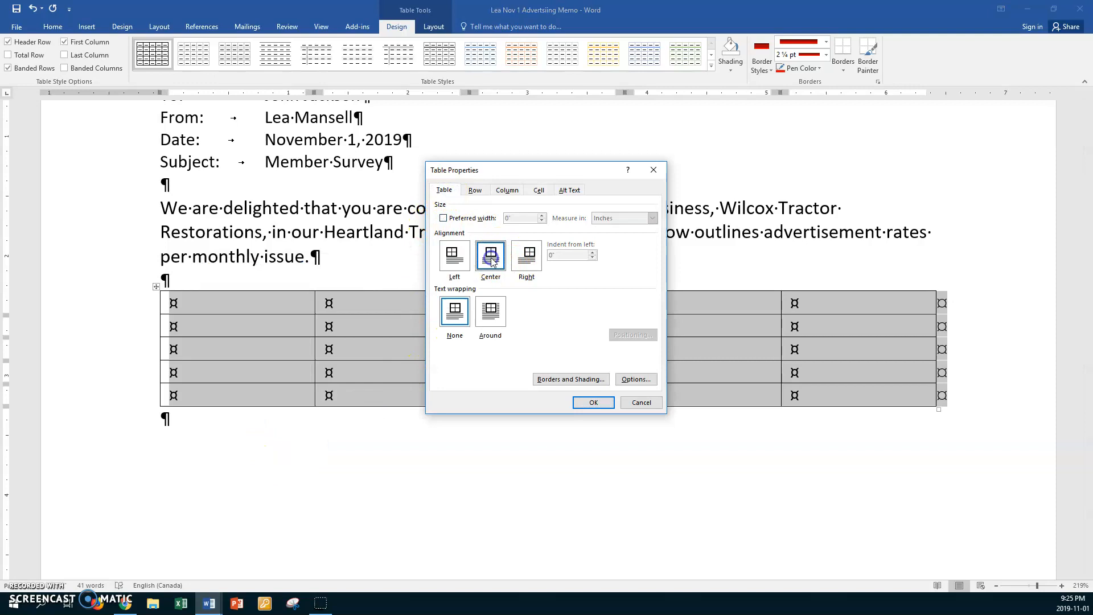
Specify a height of 0.3" for all table rows and set the cells' vertical alignment to Center.
left_click(475, 190)
left_click(468, 227)
left_click_drag(525, 226, 485, 232)
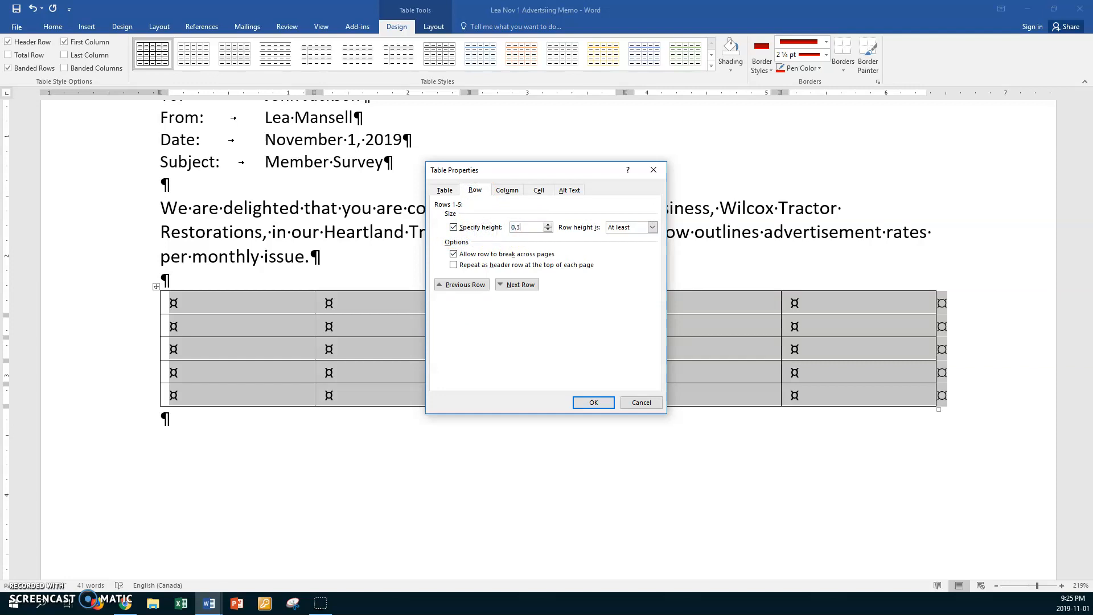
left_click(541, 191)
left_click(491, 257)
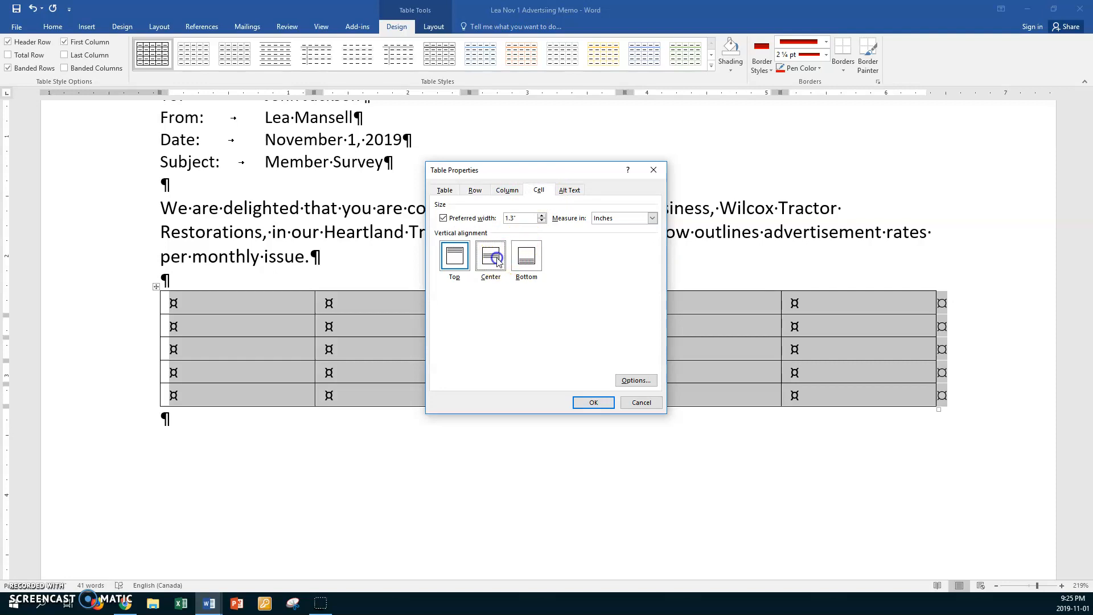
left_click(587, 400)
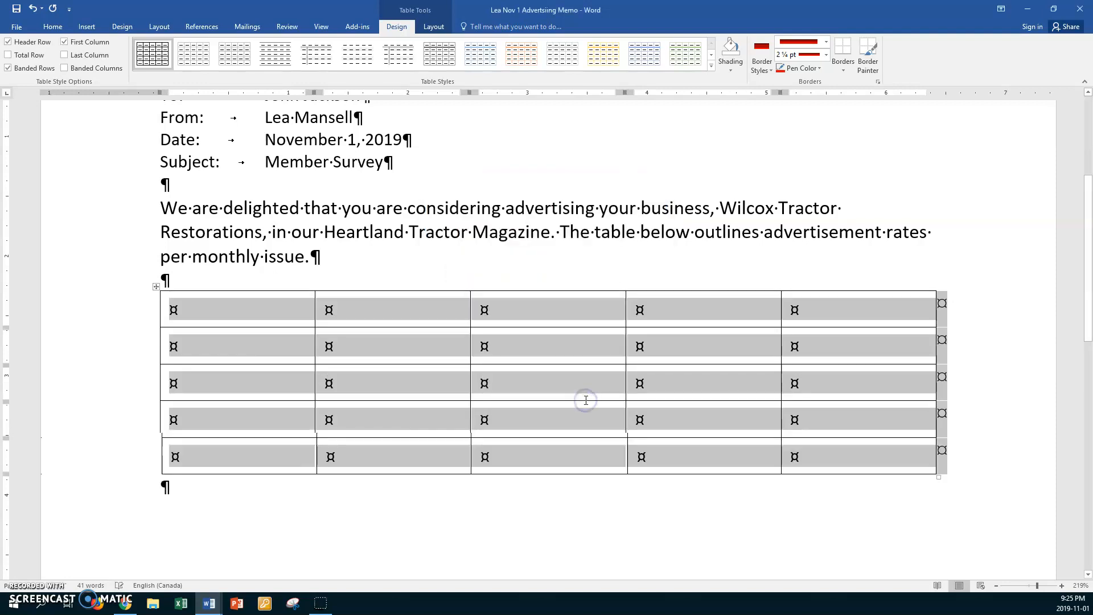
Enter the column headings Dimensions, Word Count, Photo Count and Cost in the first row, starting at the second column, with every word capitalized.
left_click(399, 311)
type("Dimensions")
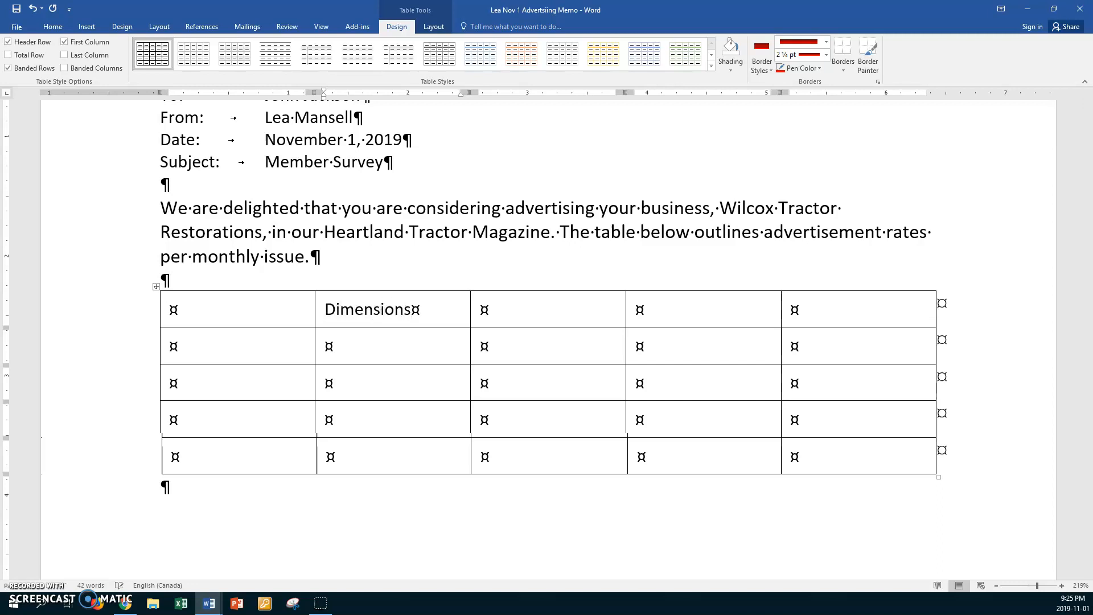
key("Tab")
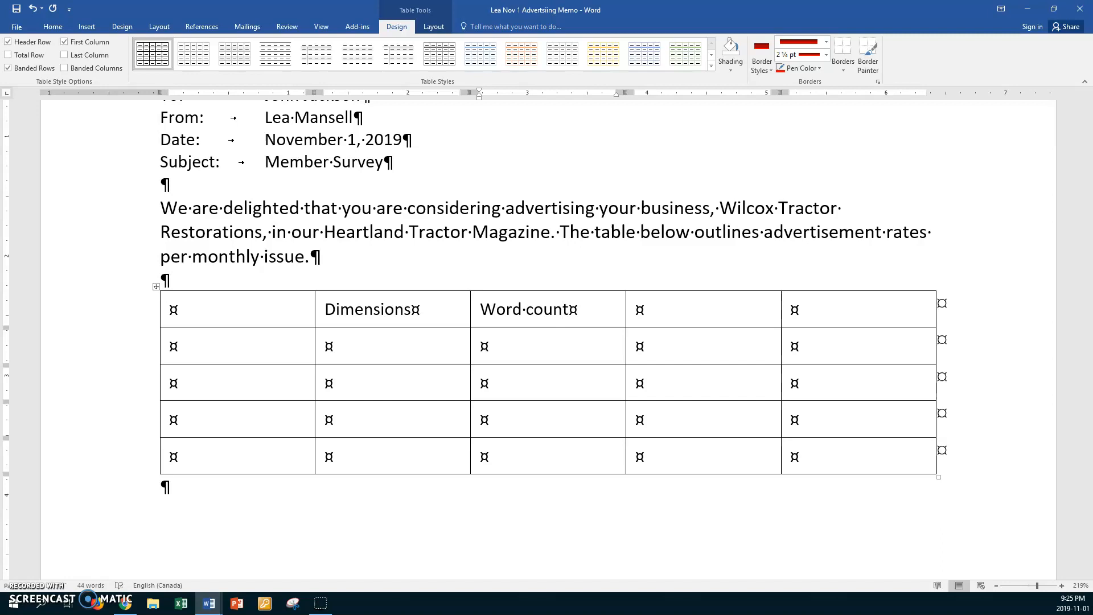
key("shift+F3")
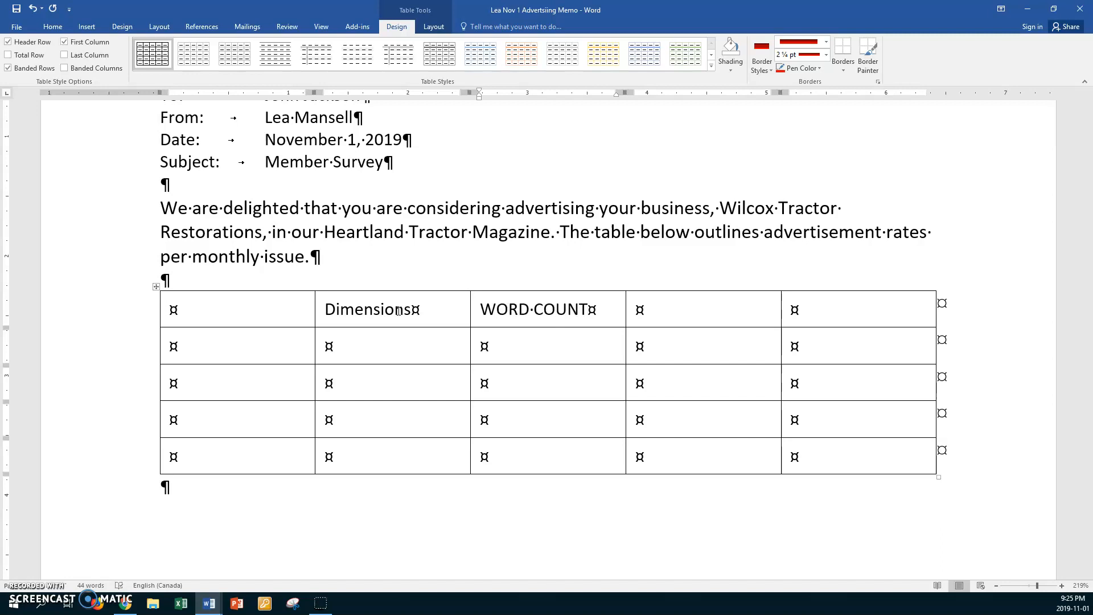
key("shift+F3")
key("shift+F3")
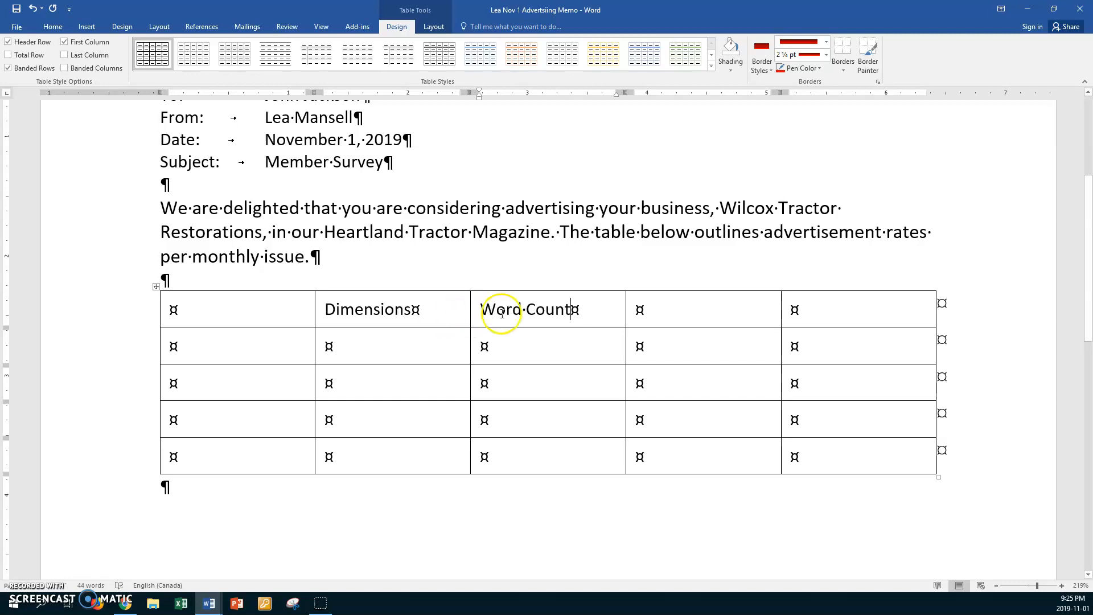
left_click(669, 310)
type("Photo Count")
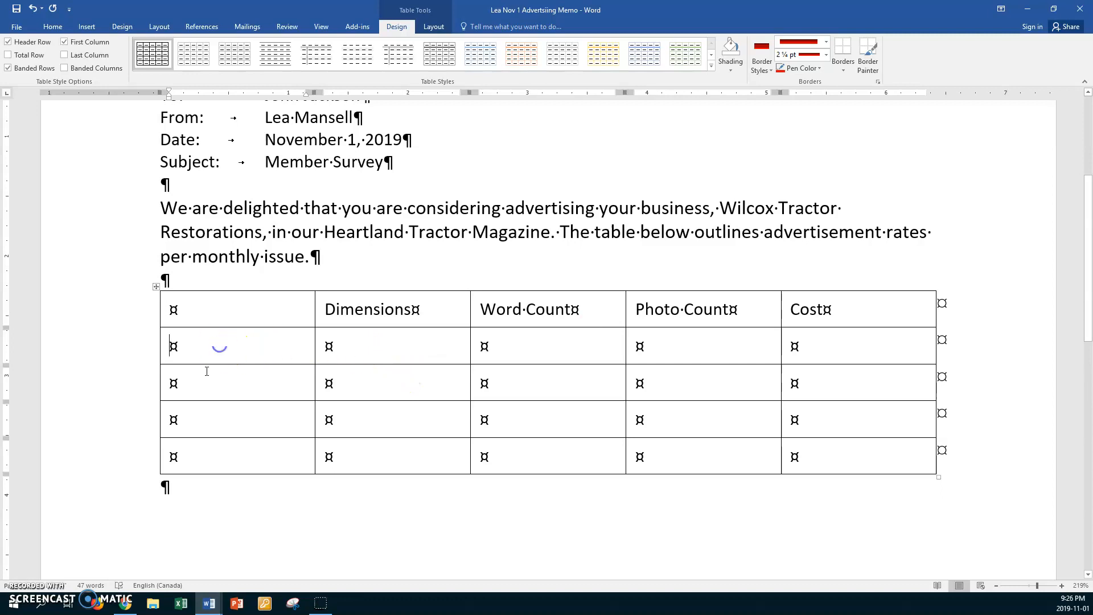
Fill table rows: Full Page (9”x7”, 800, 4, $650), Half Page (4.5”x7”, 400, 2, $350), Quarter Page (4.5”x3.5”, 200, 1, S4 225), Business Card (2.25”x3.5”, 100, 0, $125).
type("Full Page\t9\" x 7\"\t800\t4\t$650 Half Page\t4.5\" x 7\"\t400\t2\t$350 Quarter Page\t4.5\" x 3.5\"\t200\t1\t$4 225 Business Card\t2.25\" x 3.5\"\t100\t0\t$125")
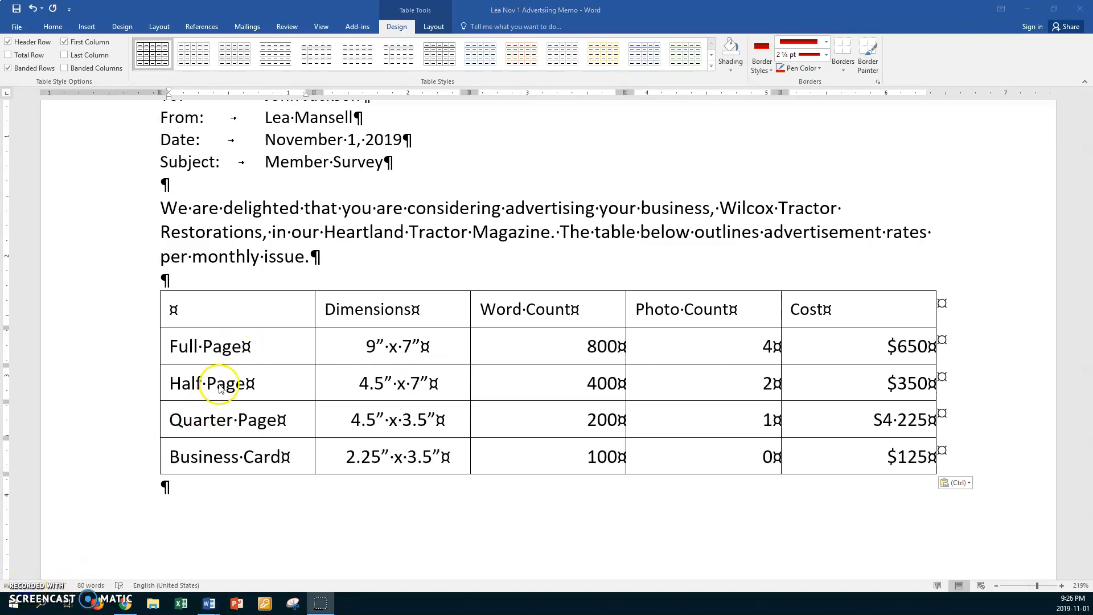
left_click_drag(261, 345, 260, 342)
left_click(457, 351)
left_click(558, 350)
left_click(707, 349)
left_click(830, 345)
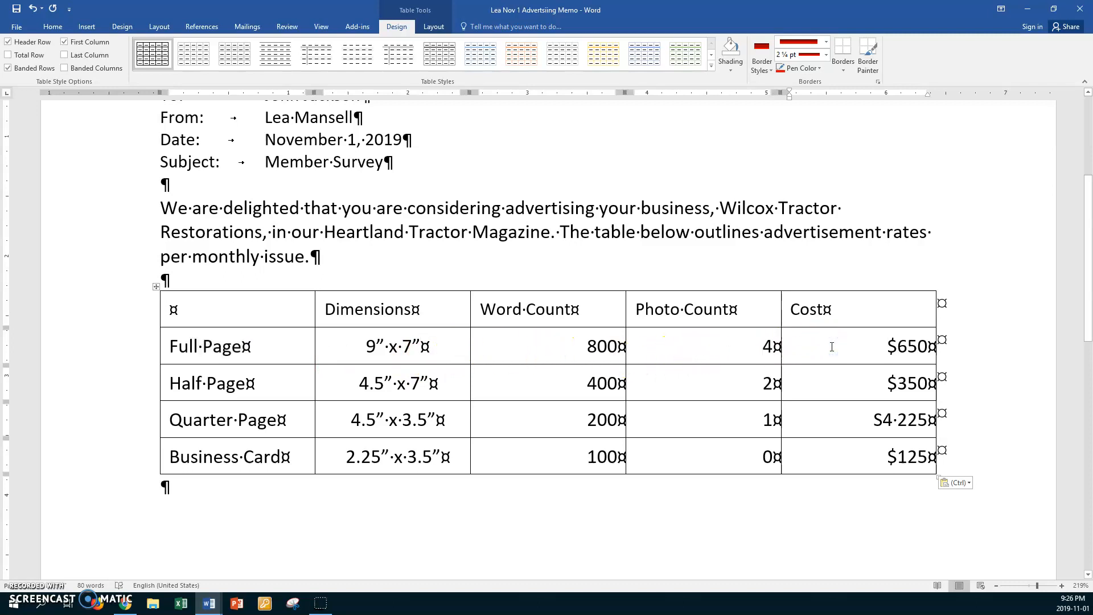
Enlarge the text of the table's heading row to 14 pt and make it bold.
left_click(141, 314)
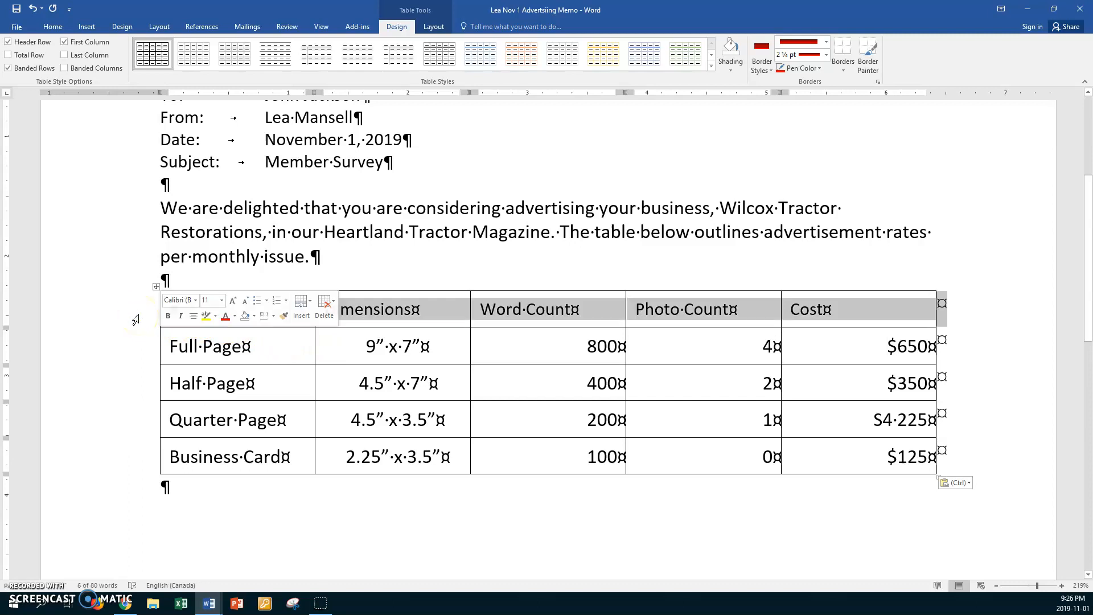
key("ctrl+shift+period")
key("ctrl+shift+period")
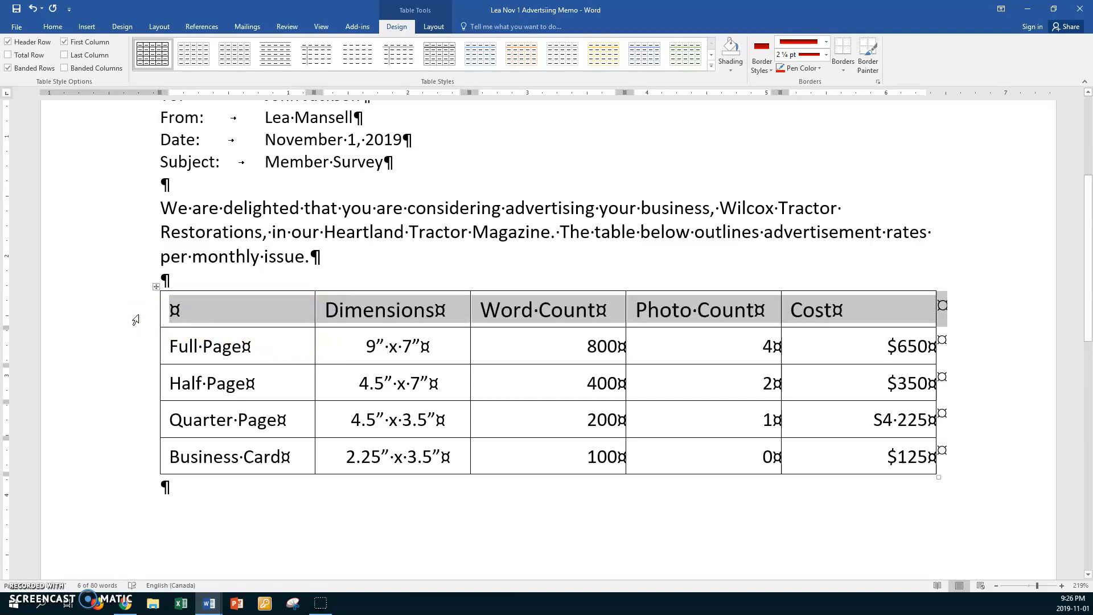
key("ctrl+b")
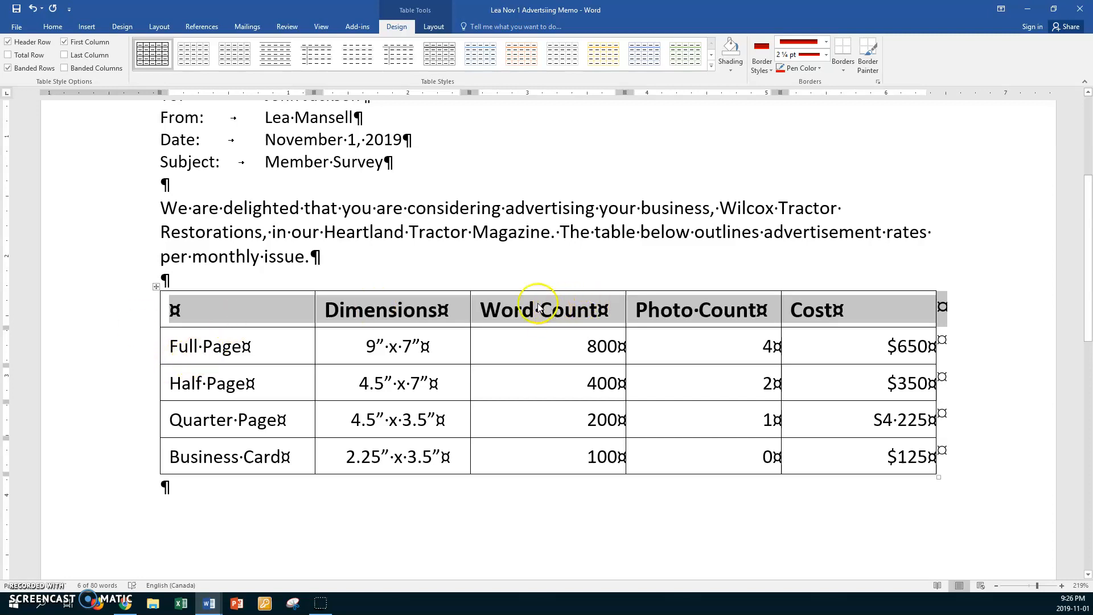
Narrow the Word Count and Photo Count columns to about 0.9" each and the Cost column to about 1".
left_click(621, 312)
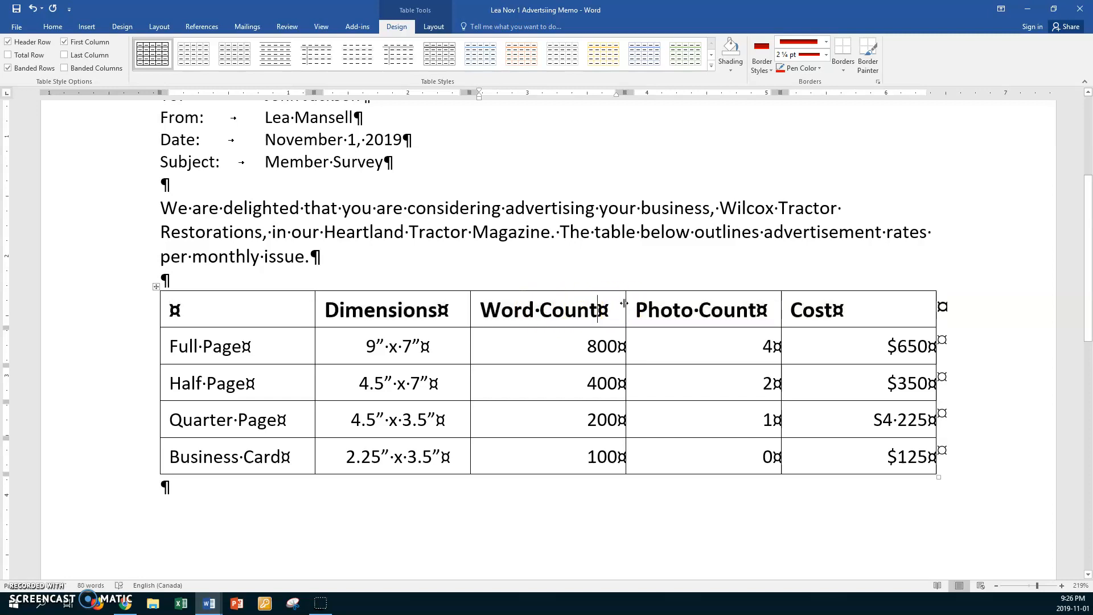
left_click(626, 302)
left_click_drag(613, 301, 579, 305)
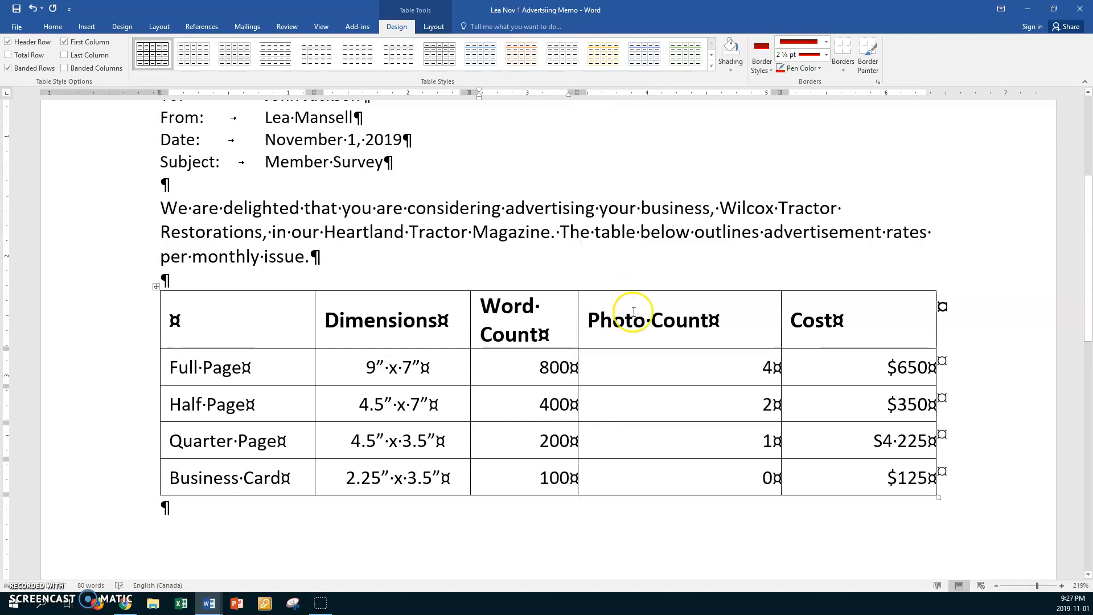
left_click_drag(779, 311, 687, 327)
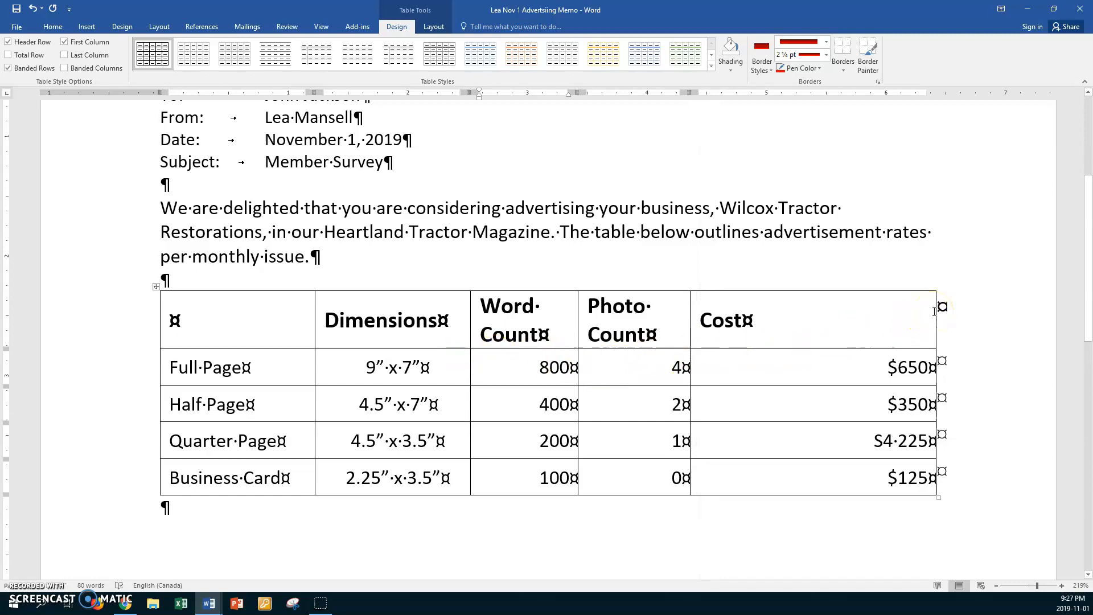
left_click_drag(934, 307, 826, 330)
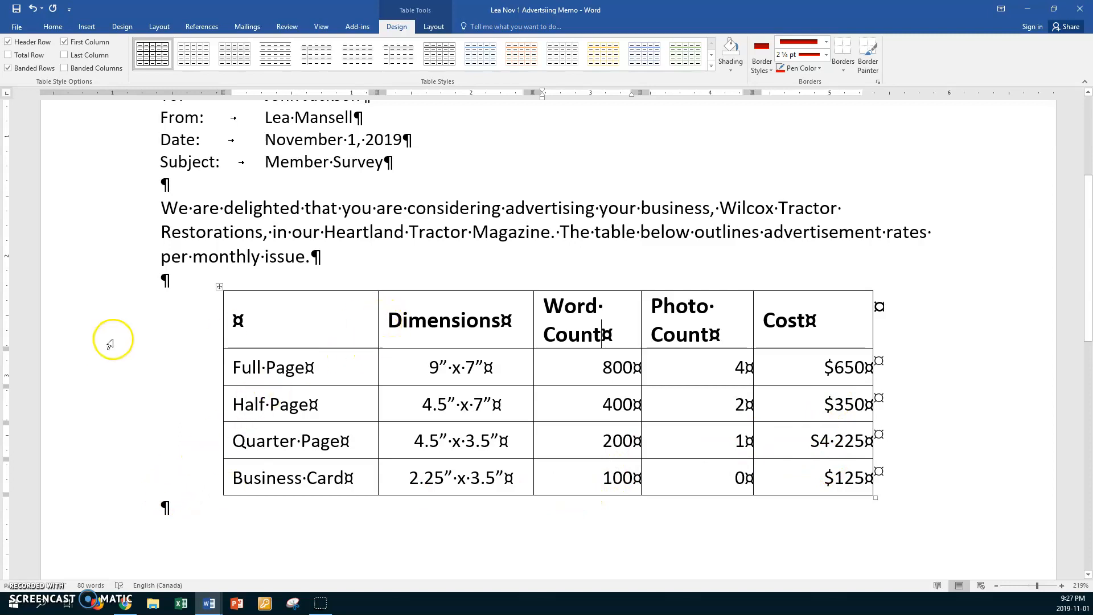
Center the heading row's text both horizontally and vertically in its cells.
left_click(153, 329)
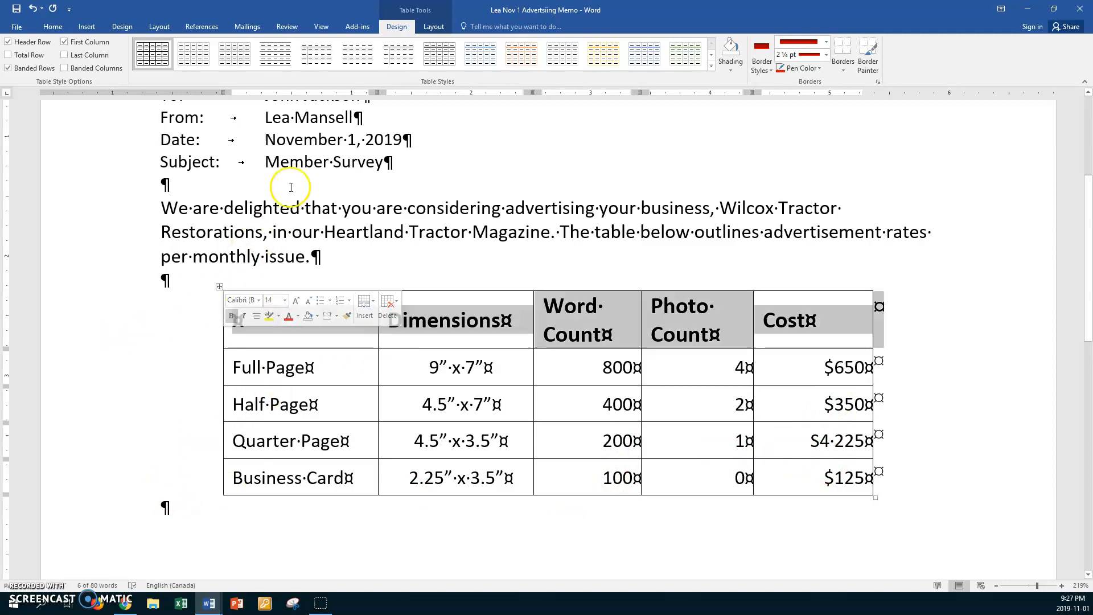
left_click(432, 26)
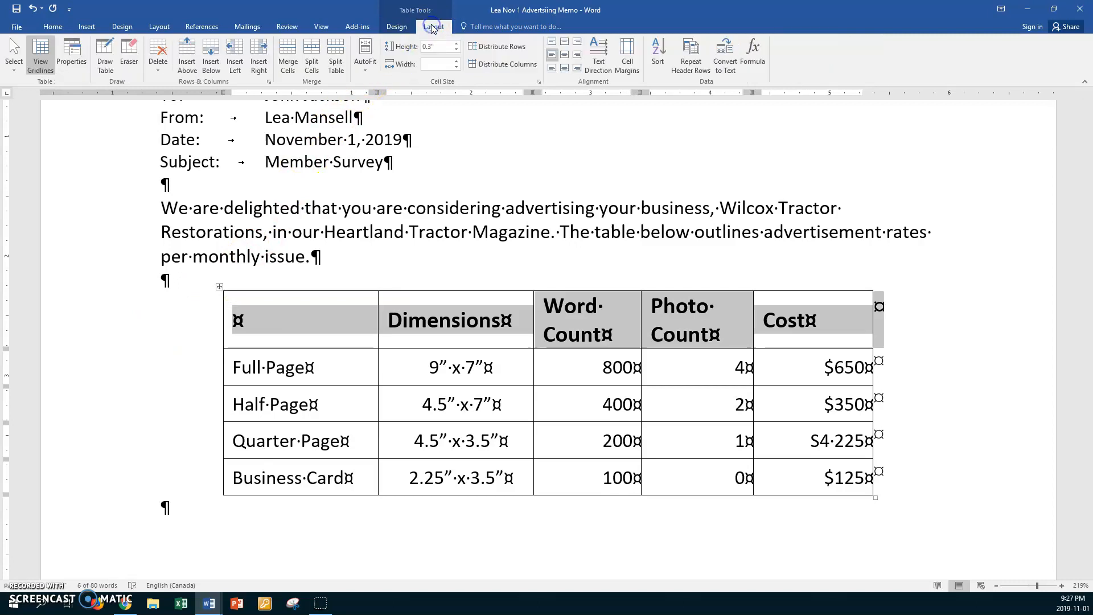
left_click(564, 54)
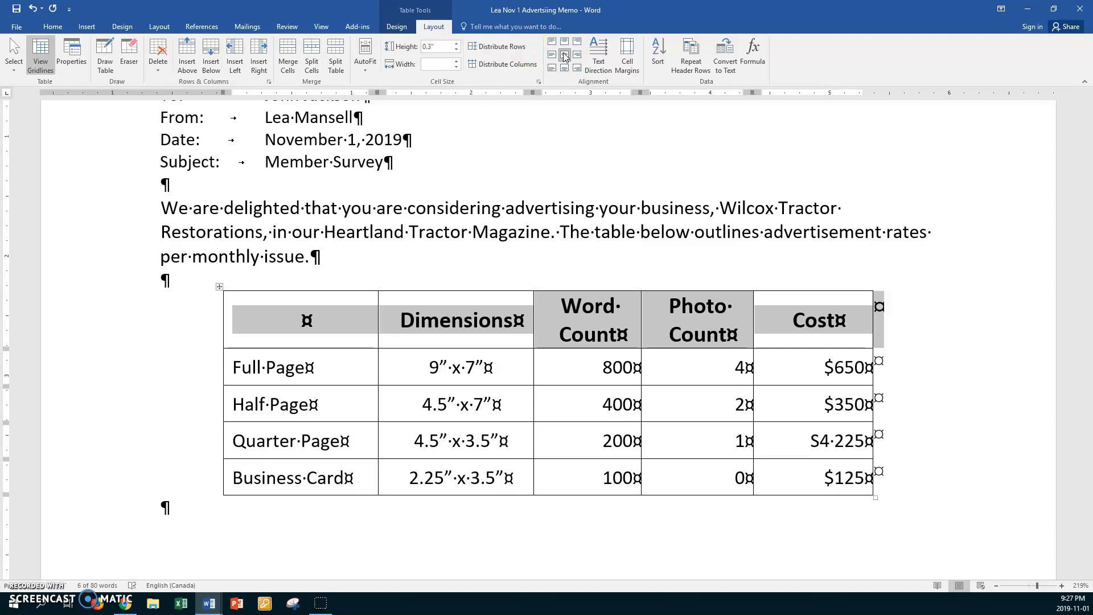
Check the cell alignment of the advertisement sizes and their dimensions in the first two columns.
left_click(352, 372)
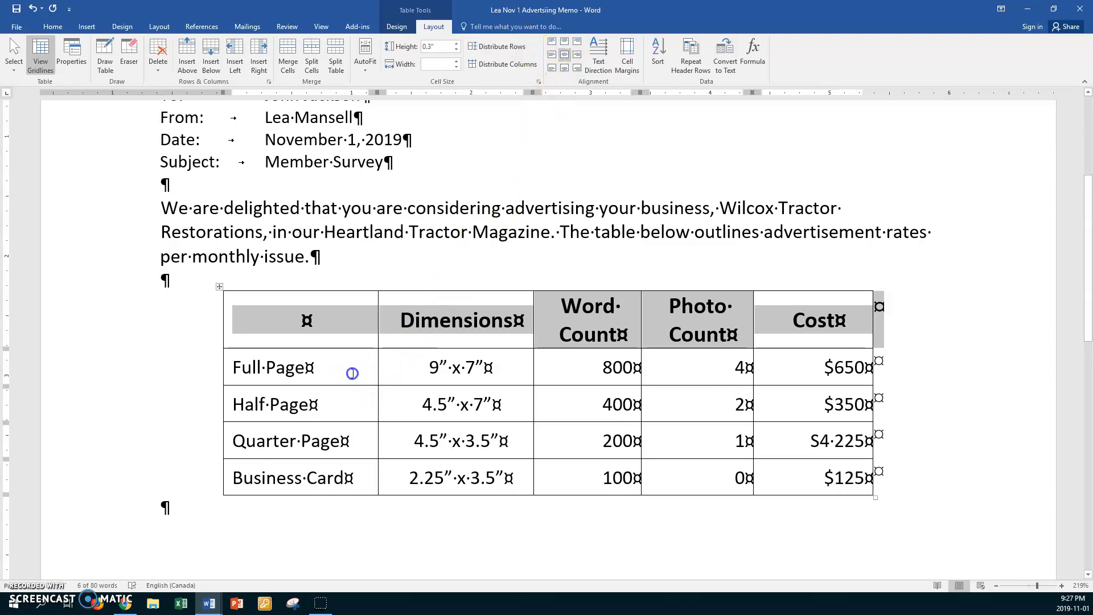
left_click_drag(348, 418, 356, 445)
left_click(356, 445)
left_click(366, 477)
left_click(488, 367)
left_click(501, 399)
left_click(509, 442)
left_click(504, 478)
Align the word count, photo count and cost figures in the four body rows to the right and vertically centered.
left_click_drag(559, 374, 784, 462)
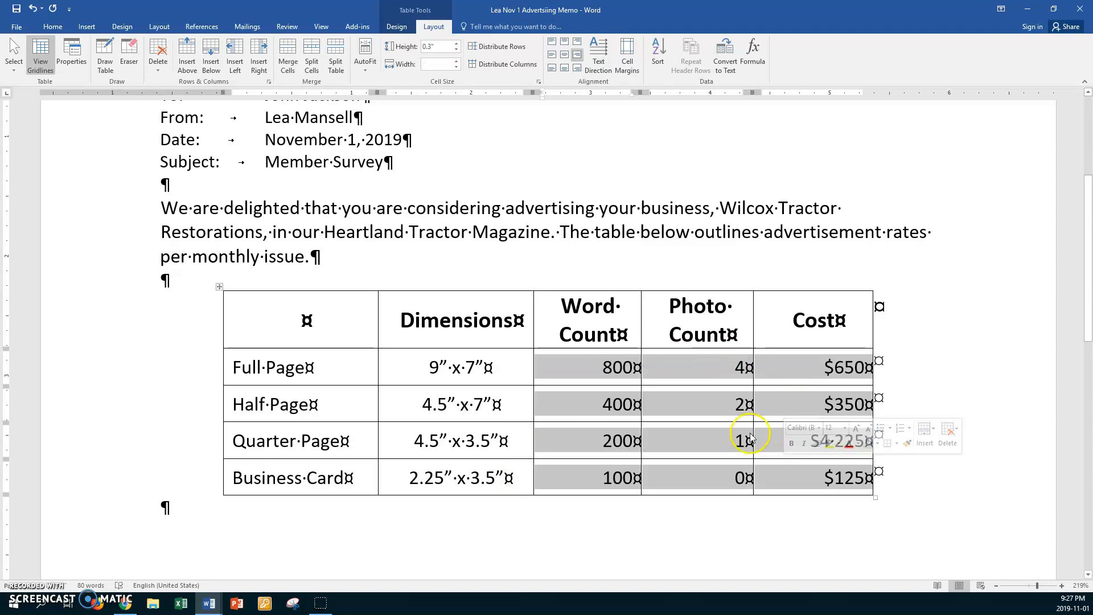
left_click(576, 55)
left_click(565, 69)
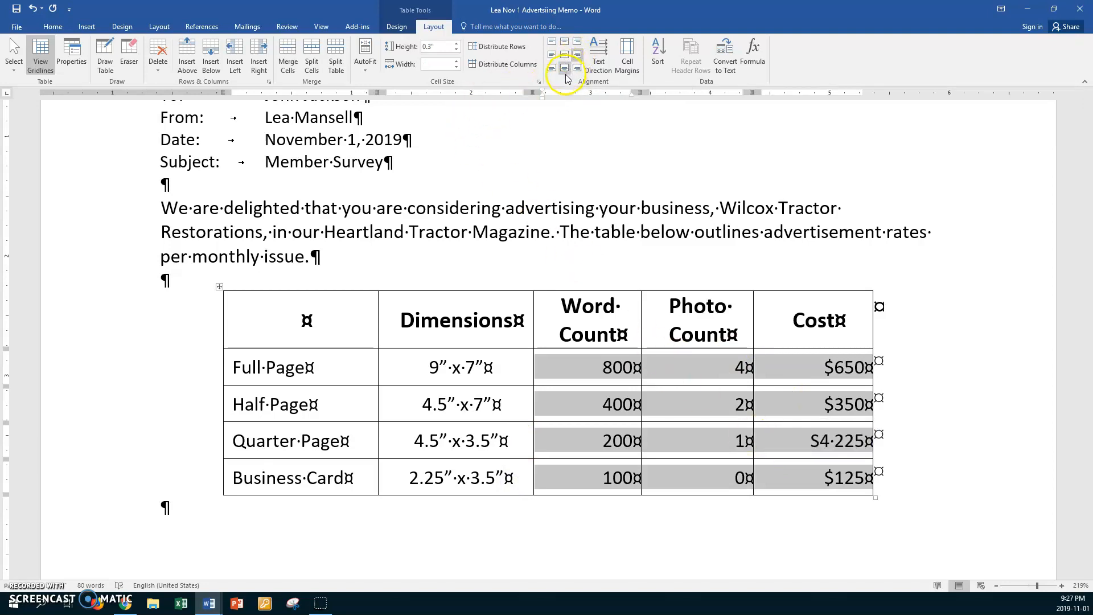
left_click(338, 257)
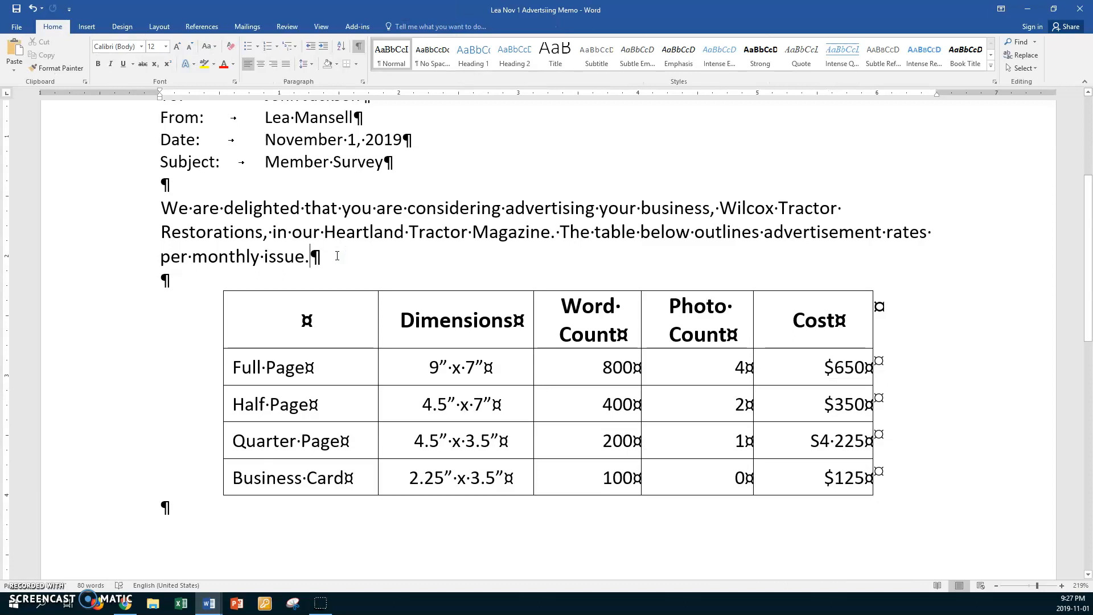
left_click(317, 258)
Choose a green, 3 pt thick-and-thin double line for all borders of the whole advertisement rates table.
left_click(219, 288)
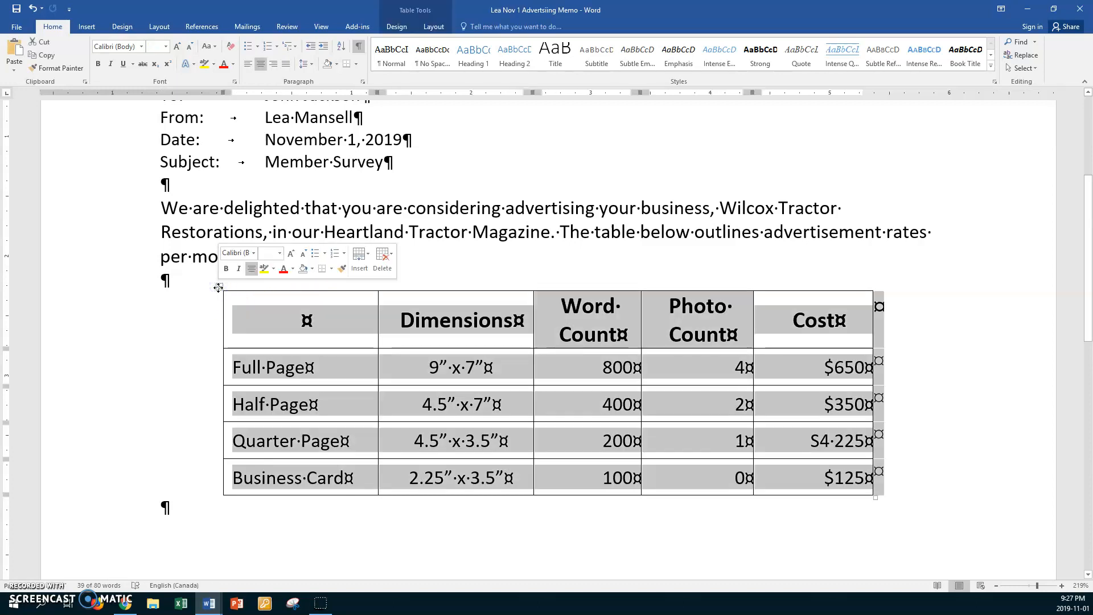
left_click(357, 66)
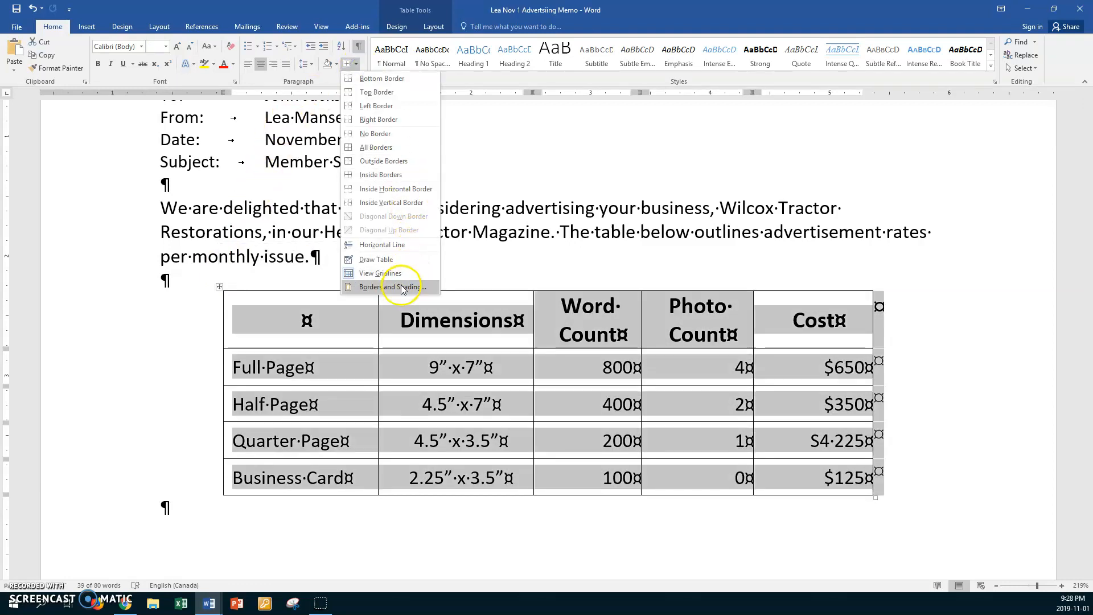
left_click(401, 286)
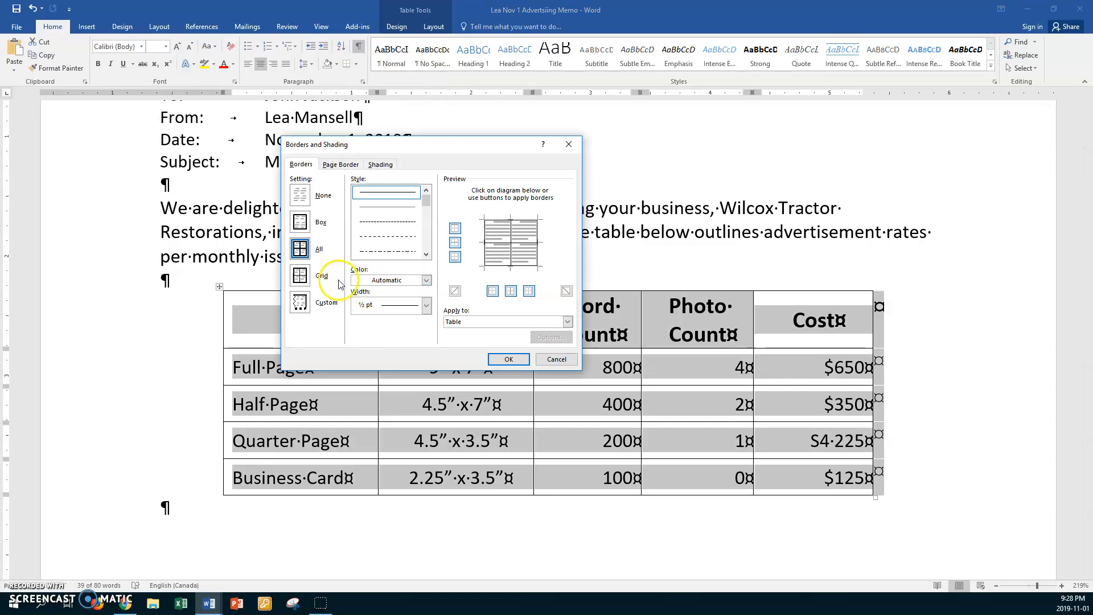
left_click(425, 255)
left_click(425, 254)
left_click(426, 254)
left_click(426, 255)
left_click(426, 254)
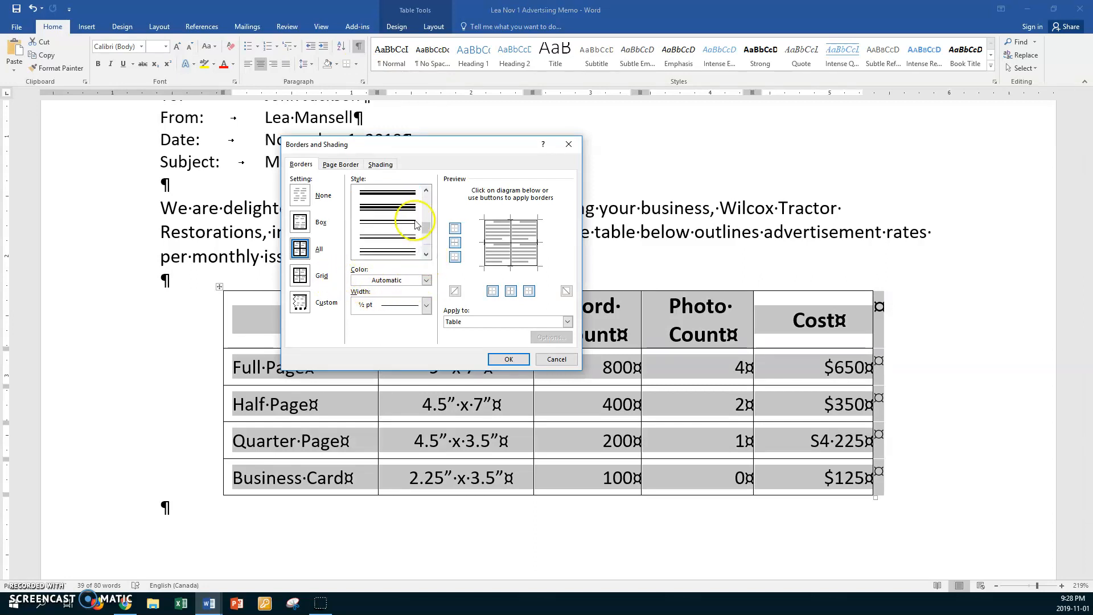
left_click(419, 228)
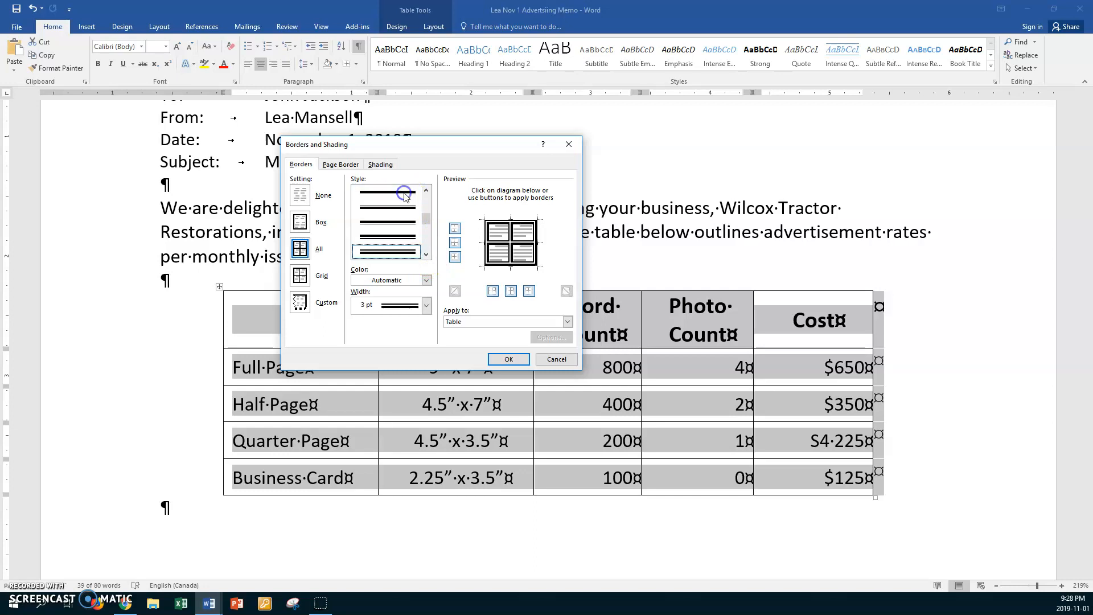
left_click(426, 280)
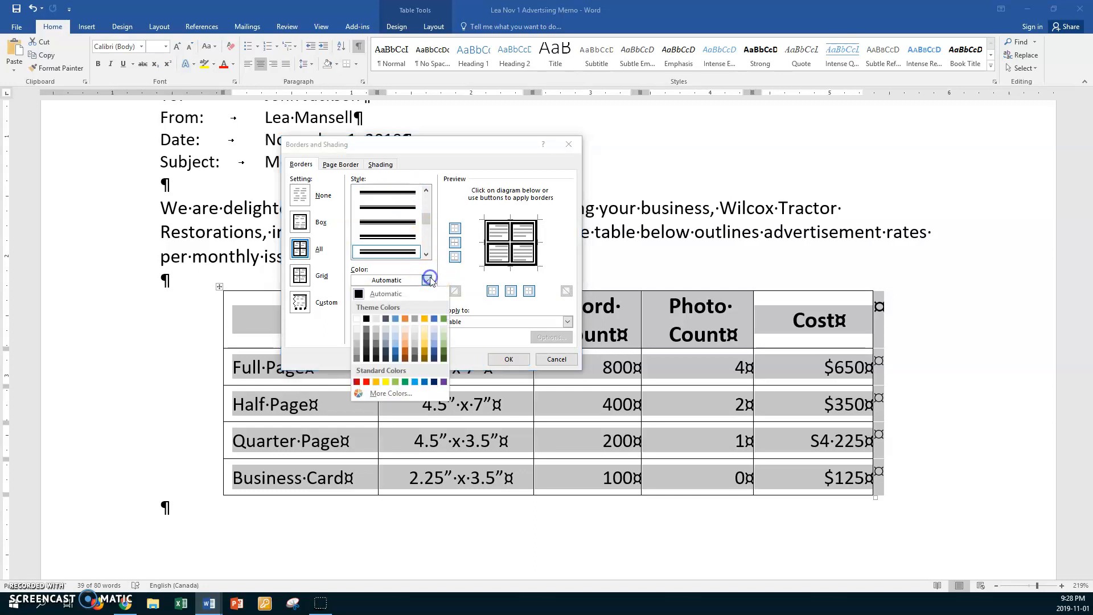
left_click(405, 382)
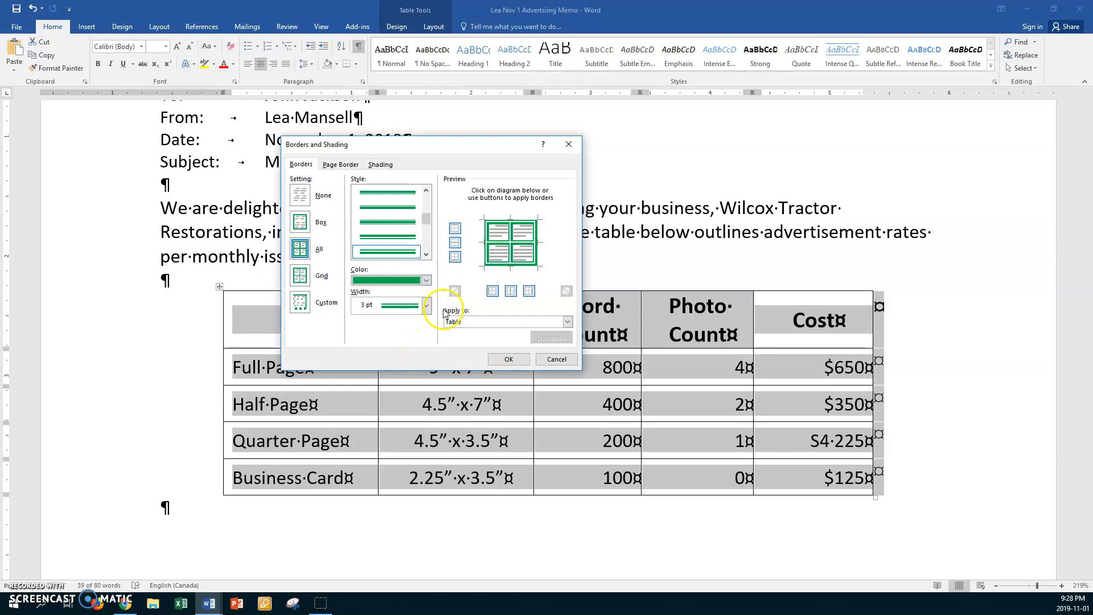
Remove the heavy inside borders from the table and use single green ½ pt lines for its inside vertical borders.
left_click(453, 242)
left_click(510, 291)
left_click(510, 292)
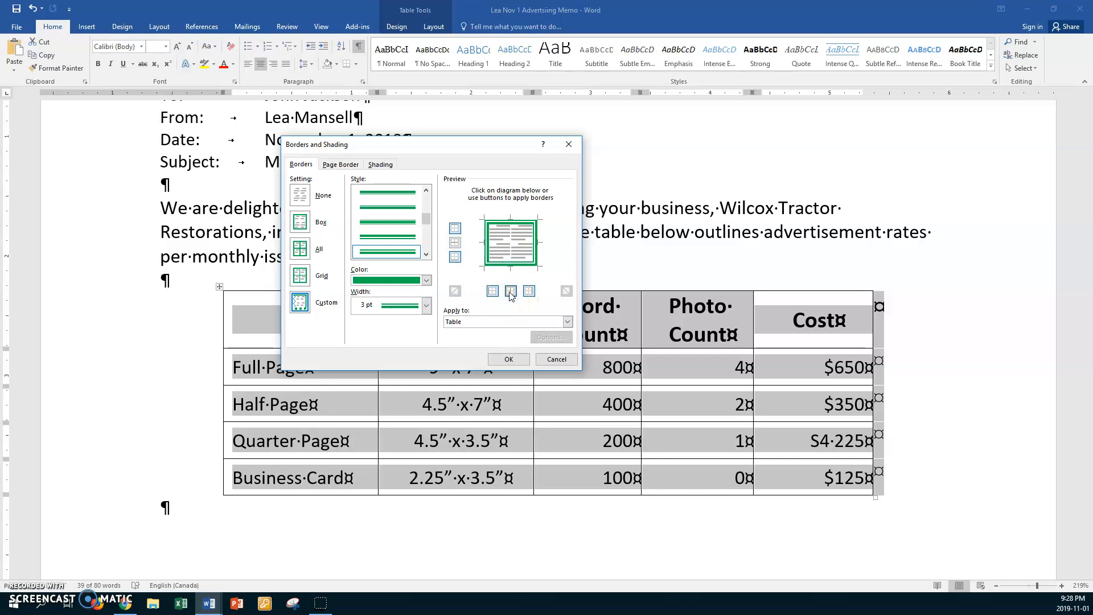
left_click(428, 198)
left_click(401, 194)
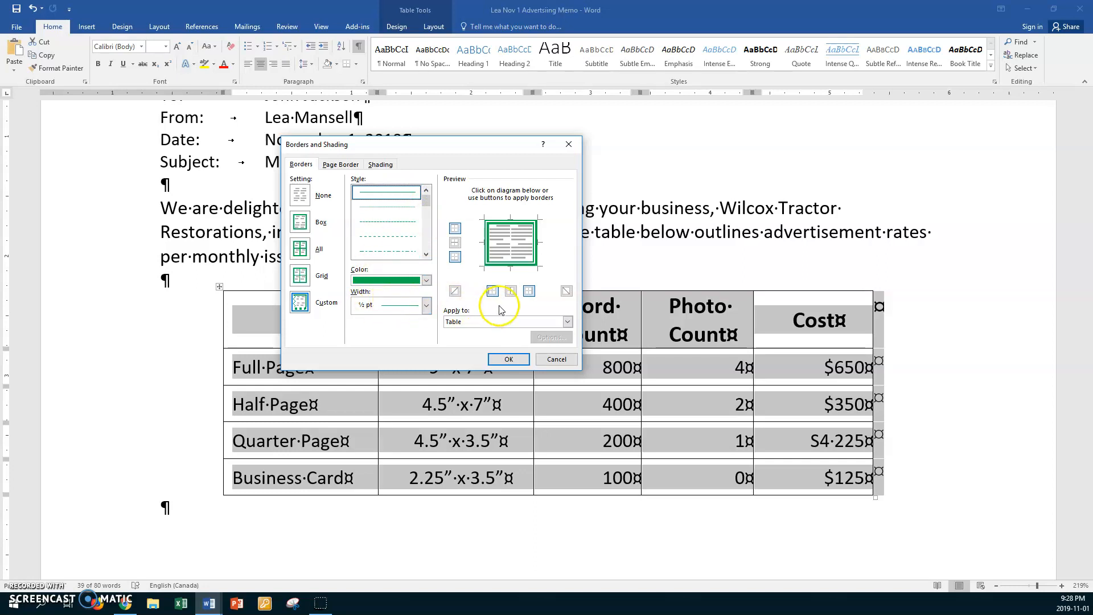
left_click(510, 291)
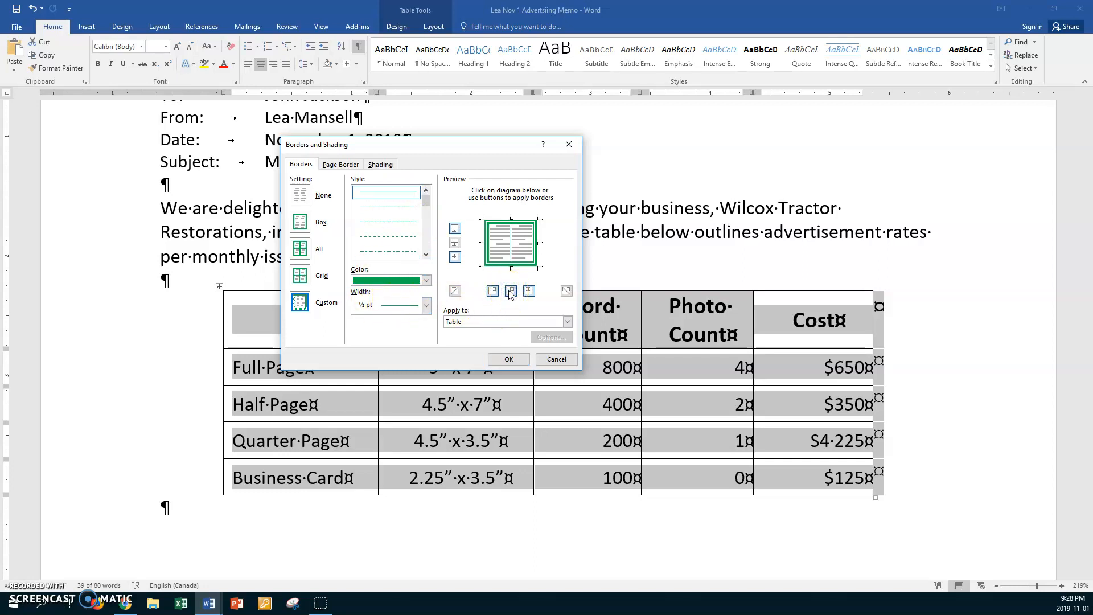
Add purple ½ pt single lines as the inside horizontal borders and apply the border settings to the table.
left_click(427, 280)
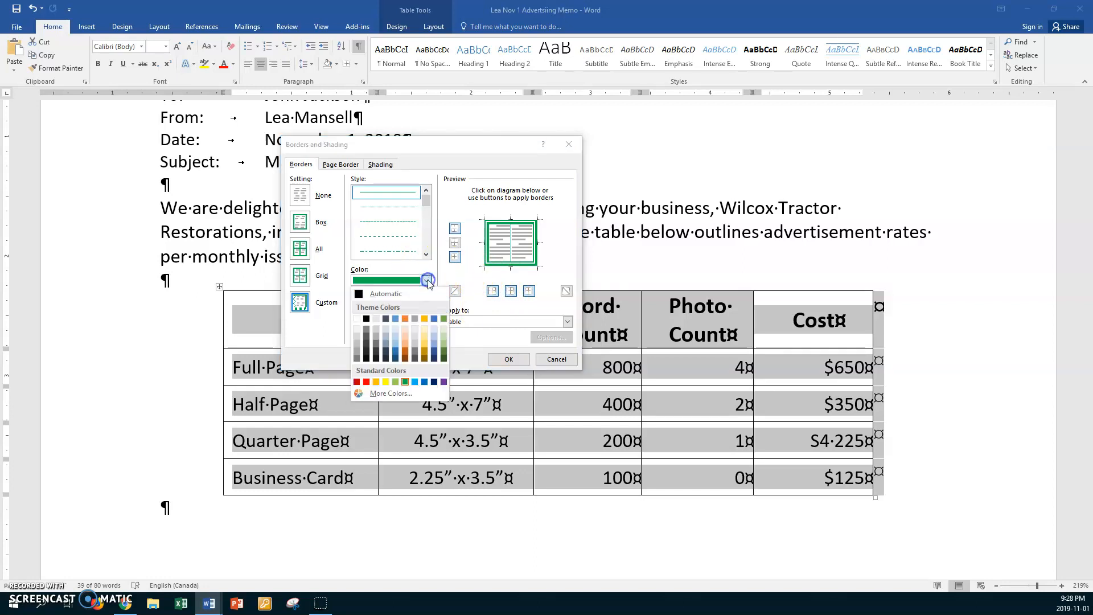
left_click(444, 382)
left_click(455, 242)
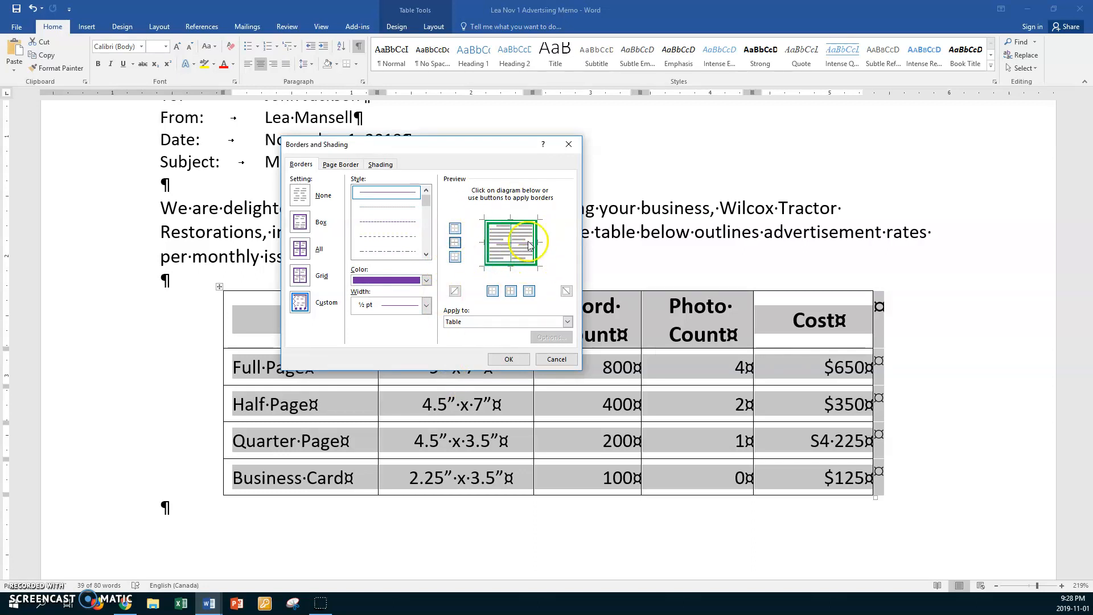
left_click(508, 359)
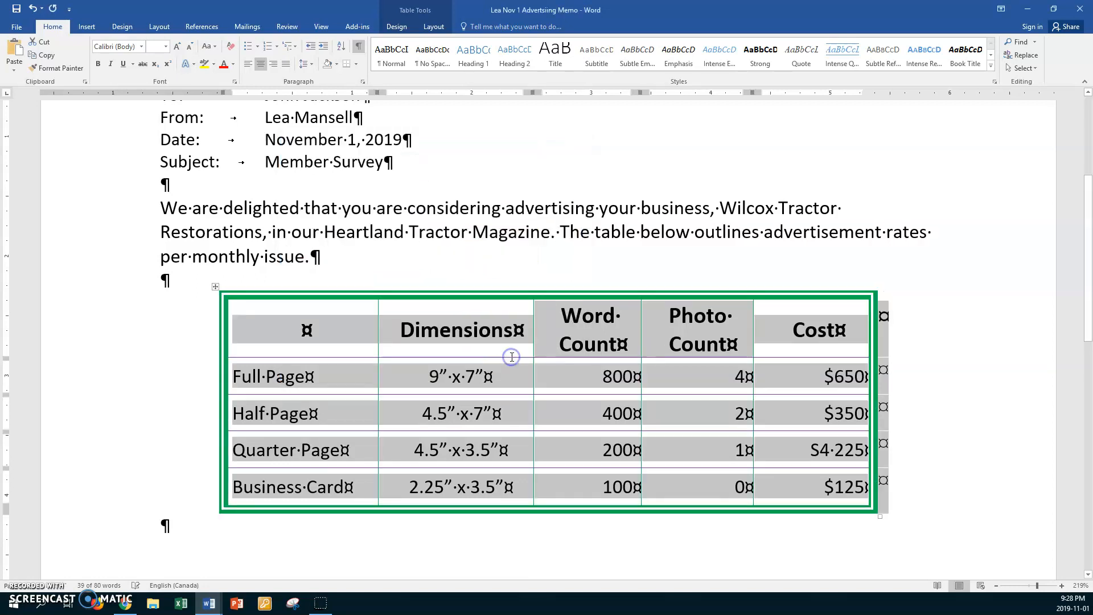
left_click(556, 354)
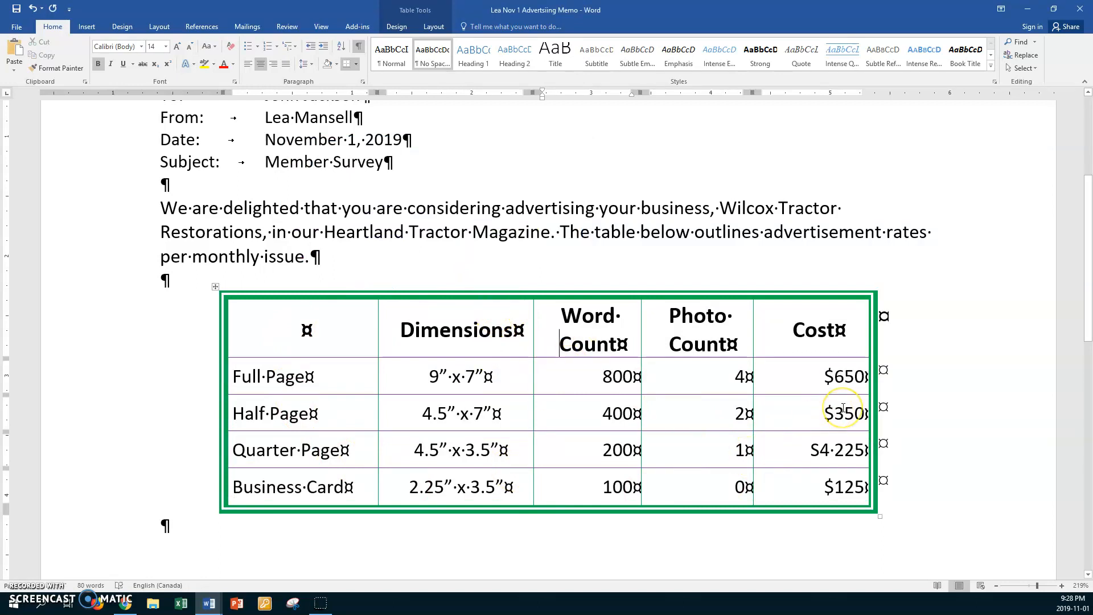
Give the table's heading row a green 2¼ pt thick-and-thin double line as its bottom border.
left_click(163, 327)
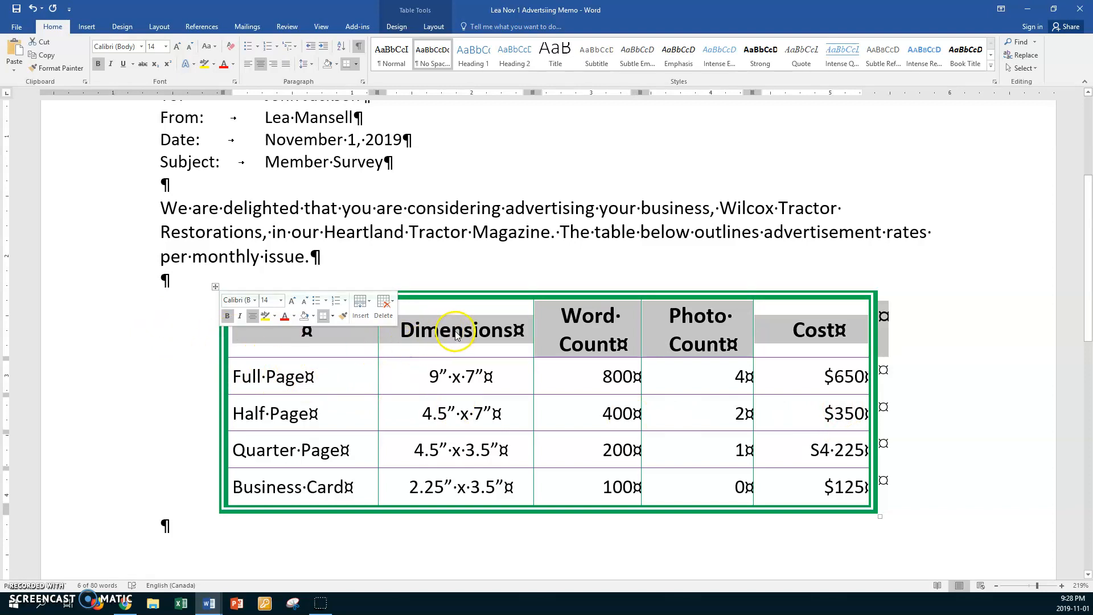
left_click(356, 65)
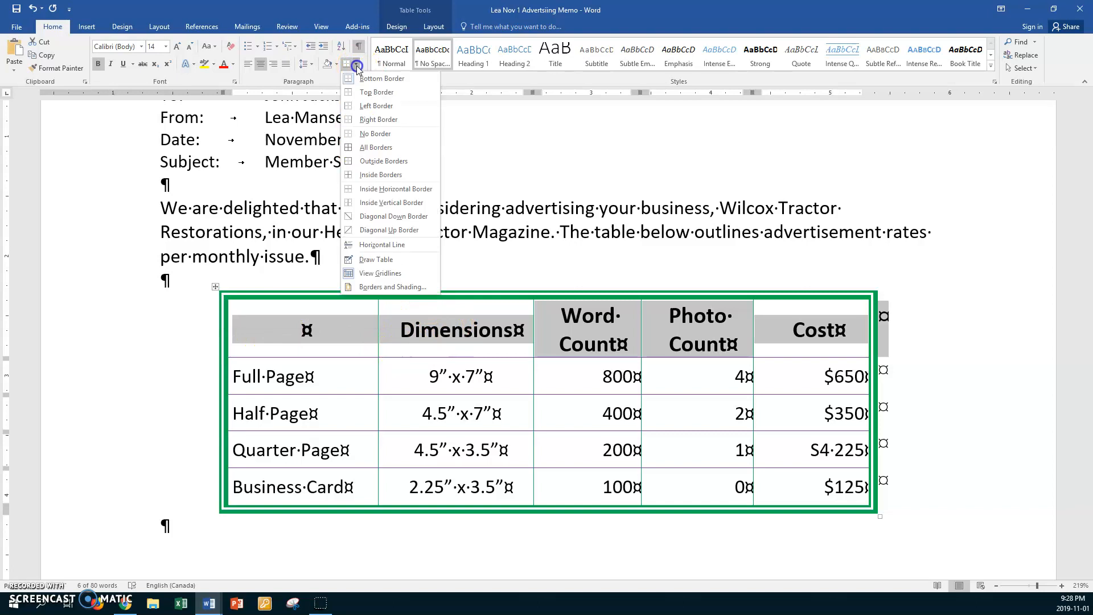
left_click(416, 286)
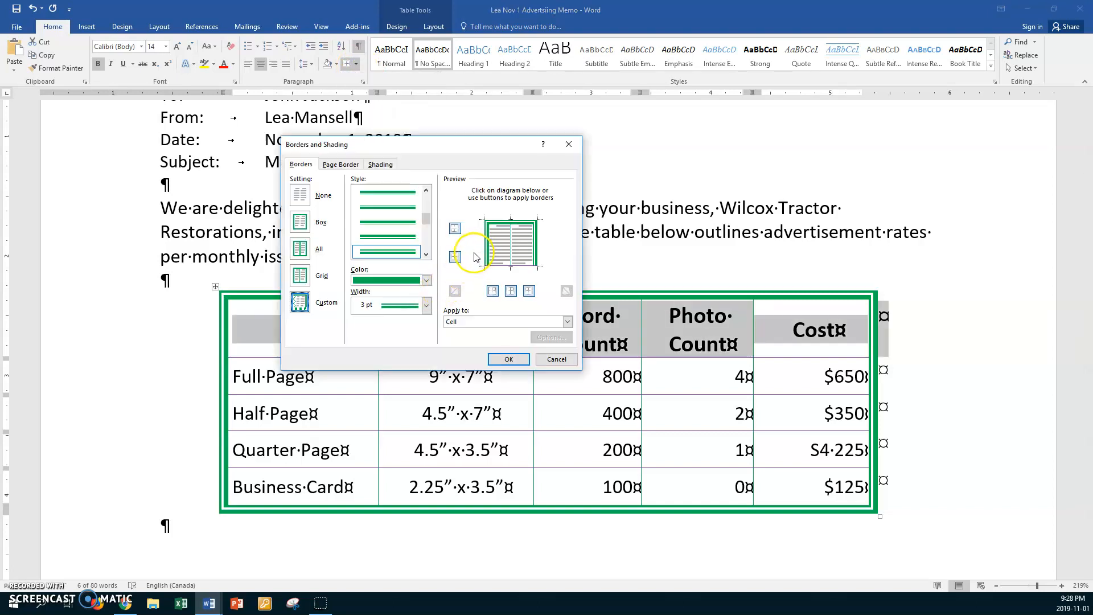
left_click(426, 307)
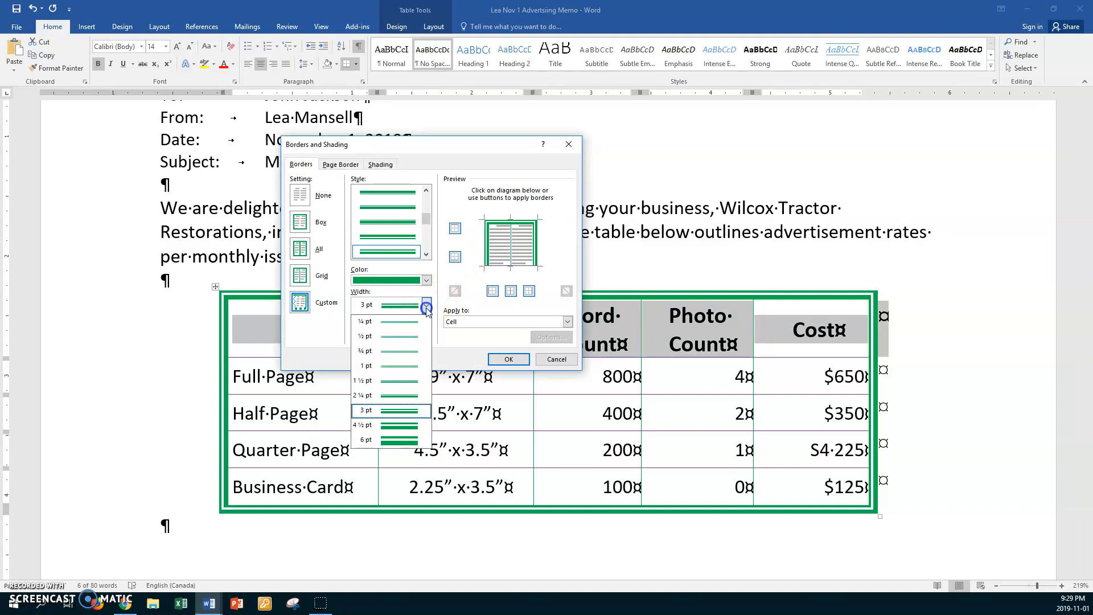
left_click(403, 396)
left_click(455, 256)
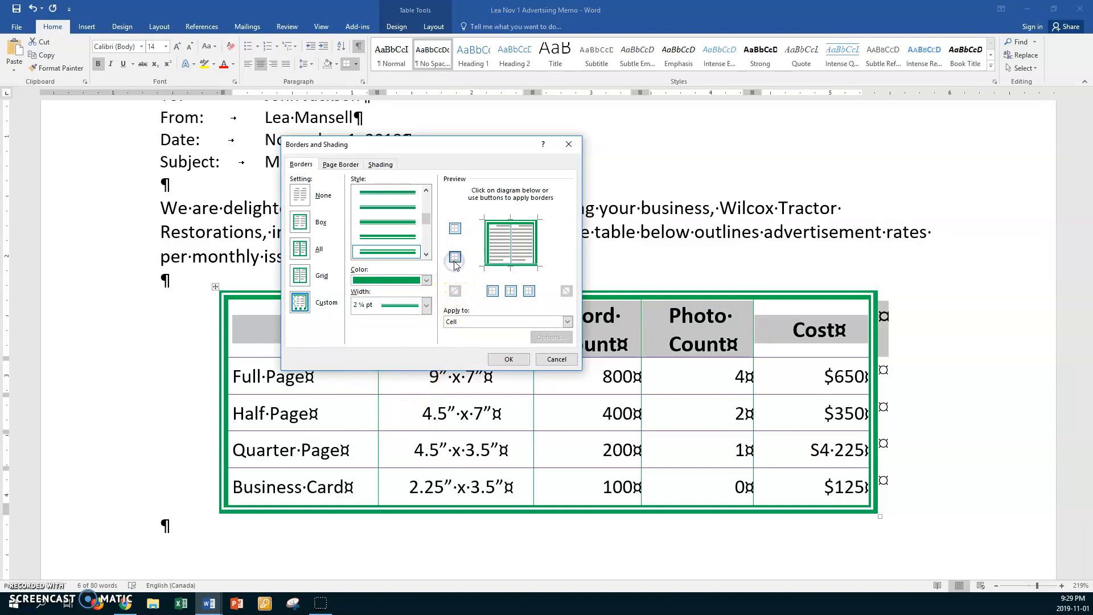
left_click(499, 359)
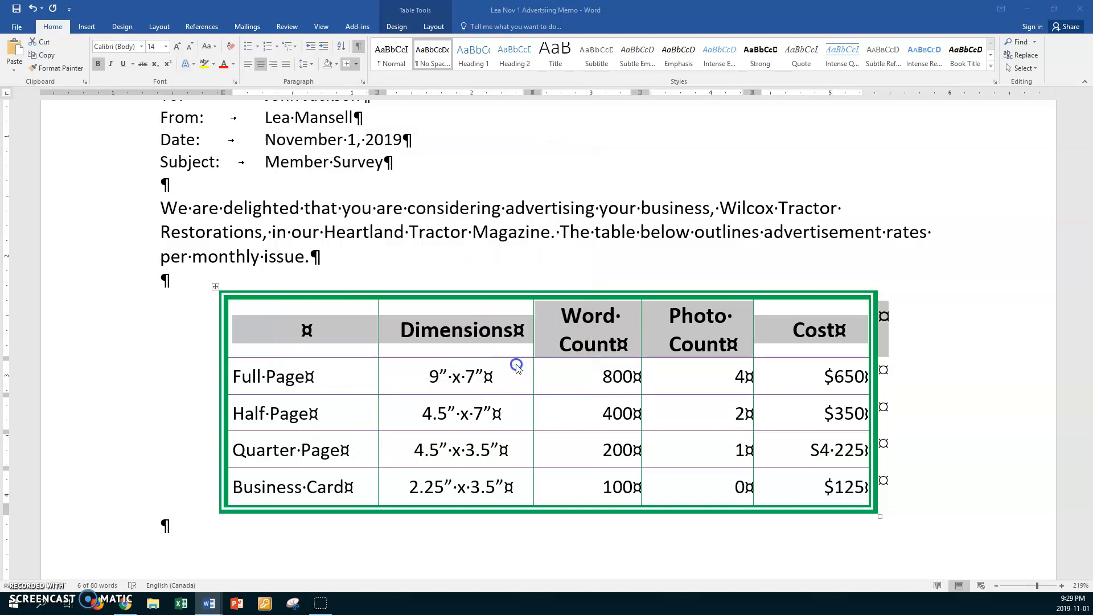
left_click(463, 331)
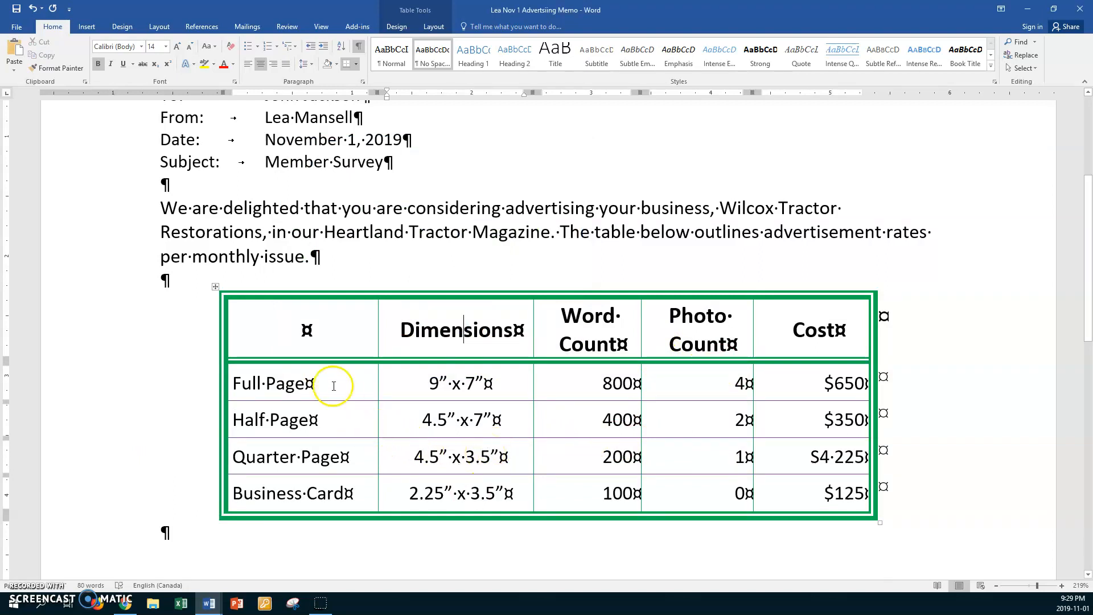
Shade the whole table with a 15% pattern in standard green.
left_click(215, 287)
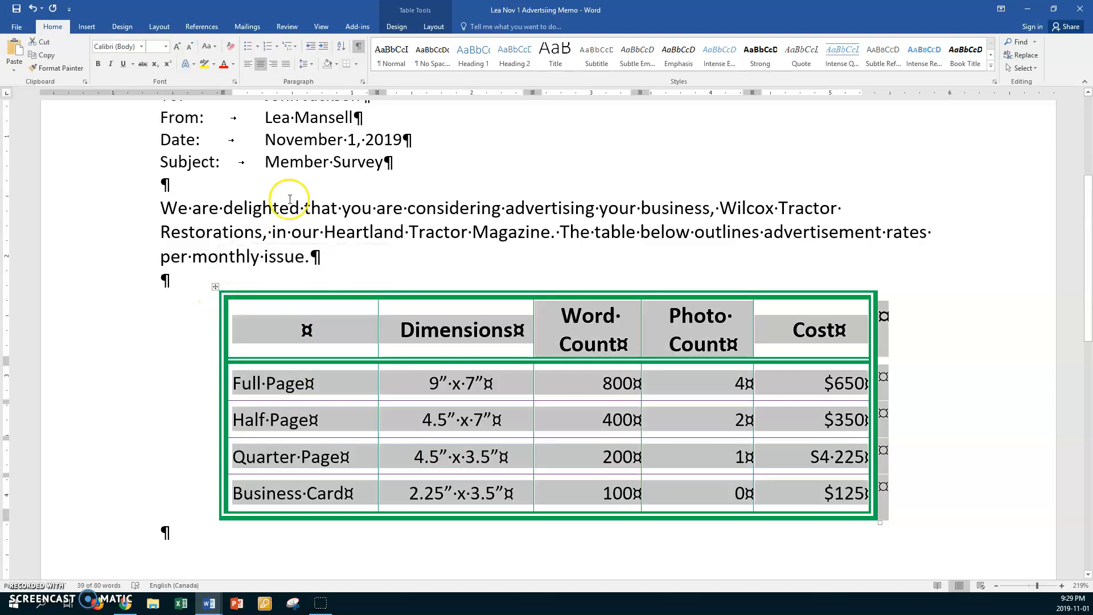
left_click(359, 68)
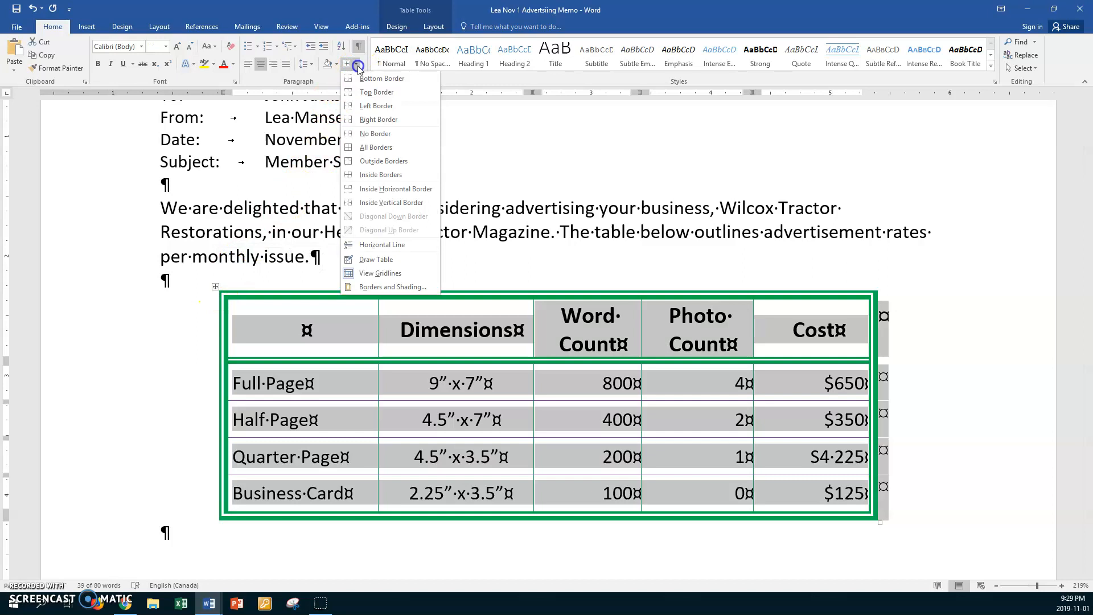
left_click(416, 288)
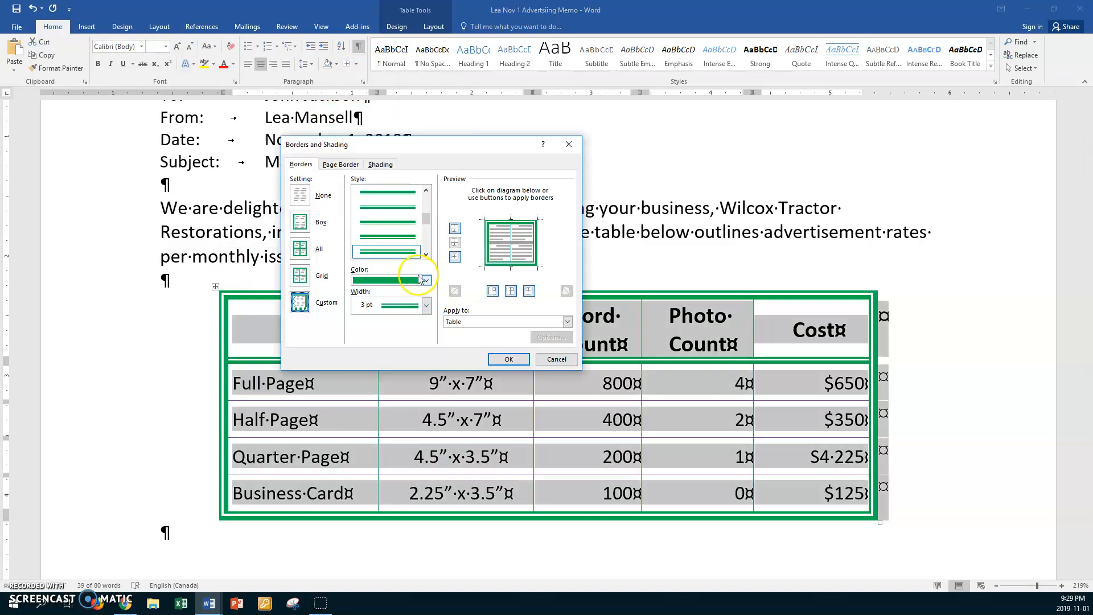
left_click(381, 165)
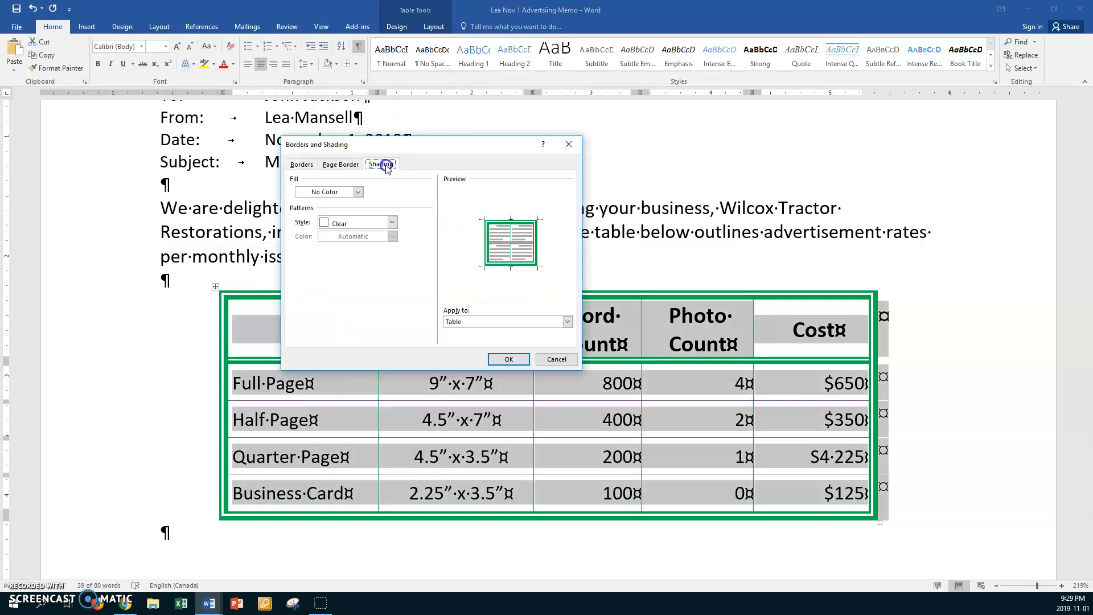
left_click(393, 222)
left_click(360, 288)
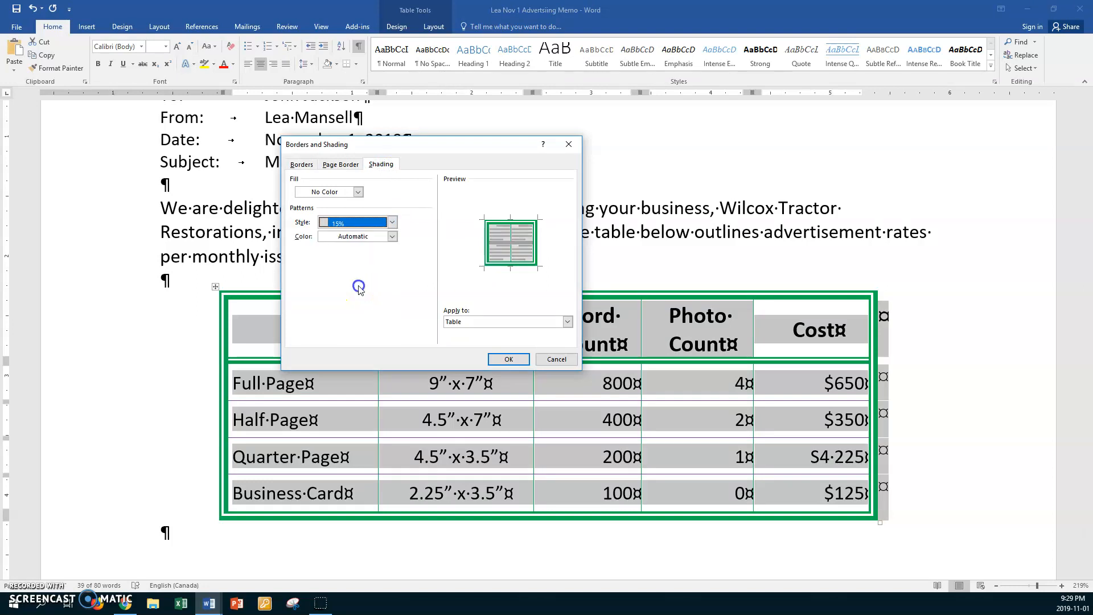
left_click(391, 236)
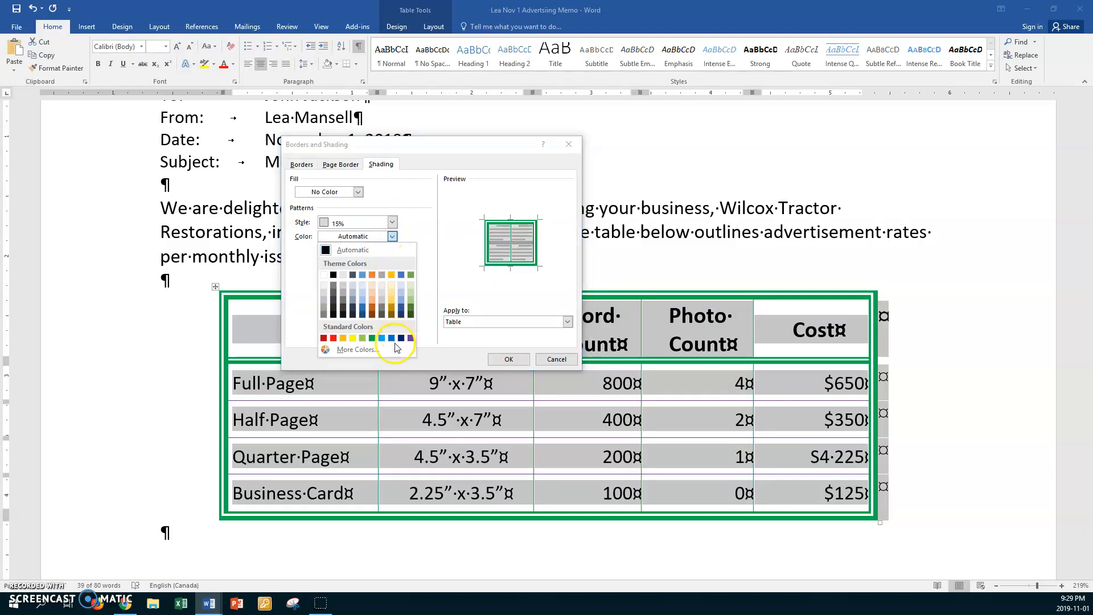
left_click(371, 338)
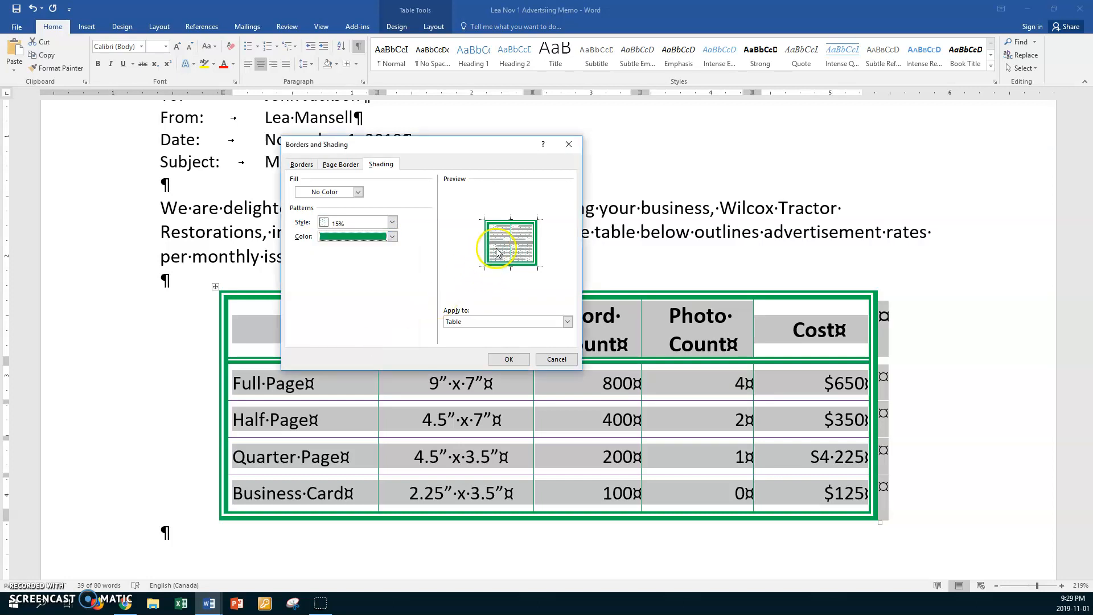
left_click(507, 358)
left_click(514, 383)
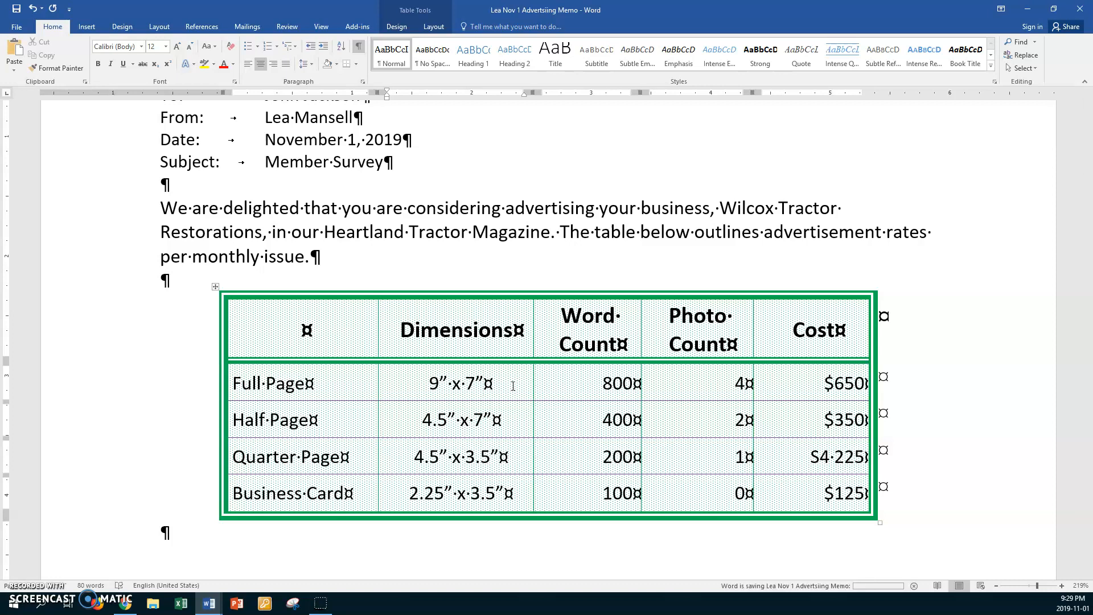
Enter the writer's reference initials in lowercase below the table, with blank lines before and after them.
scroll(513, 386, "down", 4)
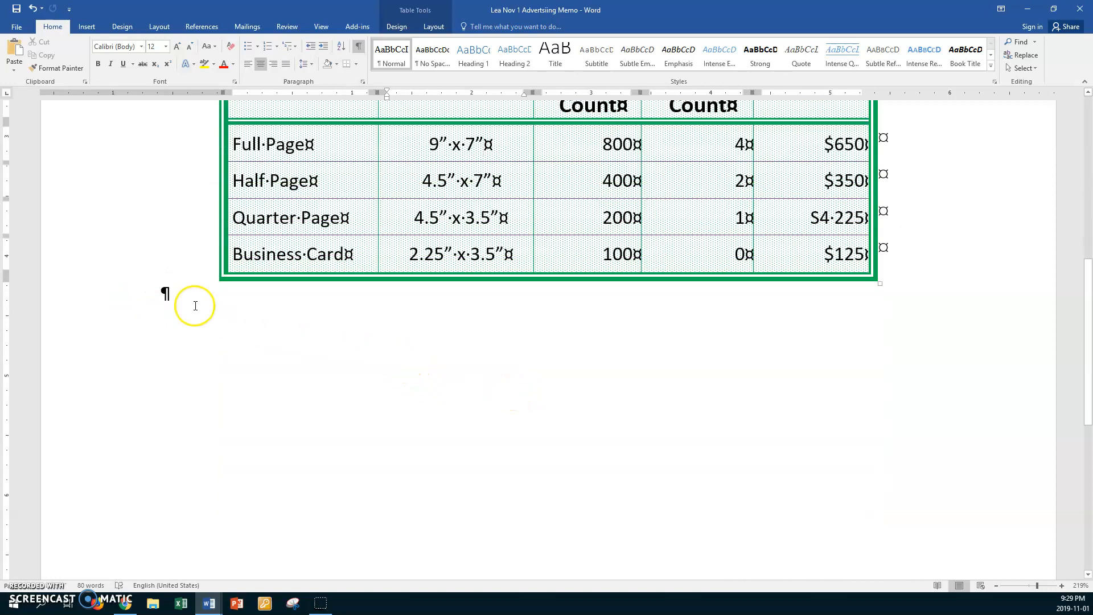
left_click(167, 294)
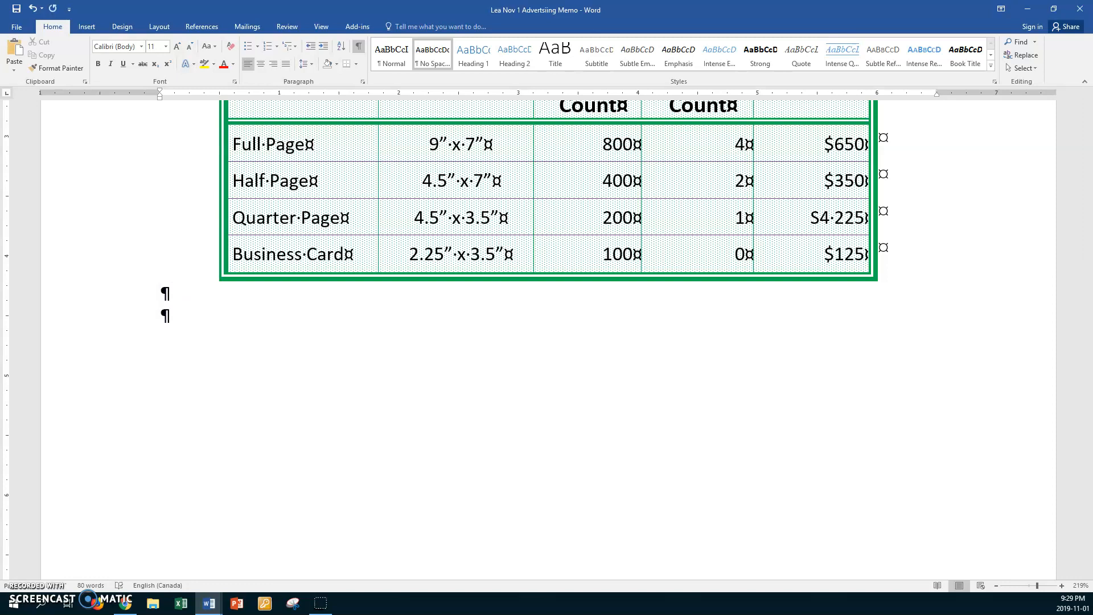
type("Im")
key("Return")
left_click(168, 312)
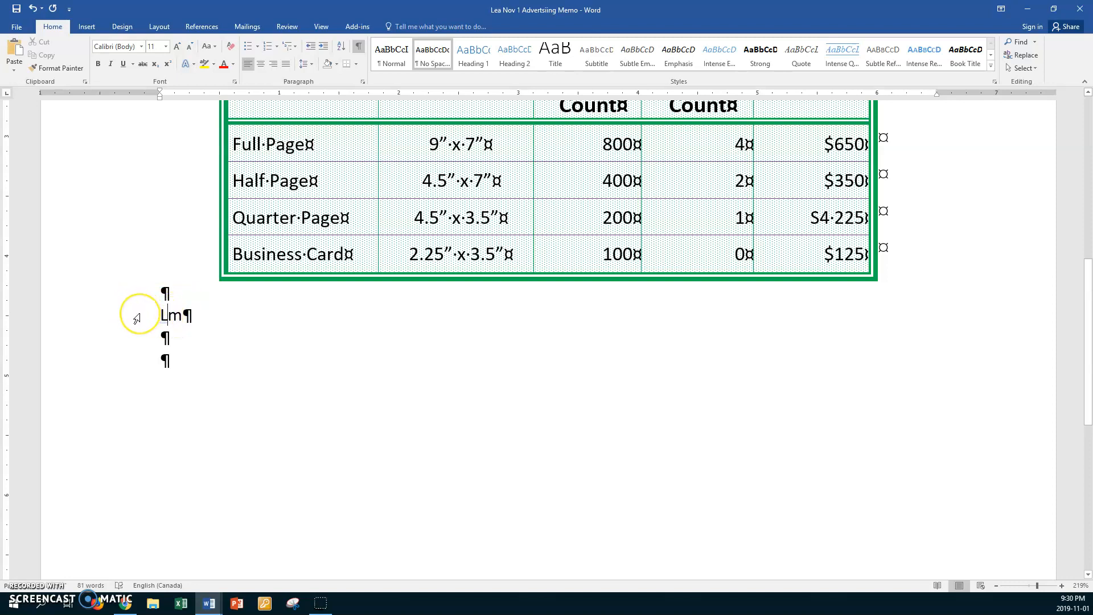
key("shift+F3")
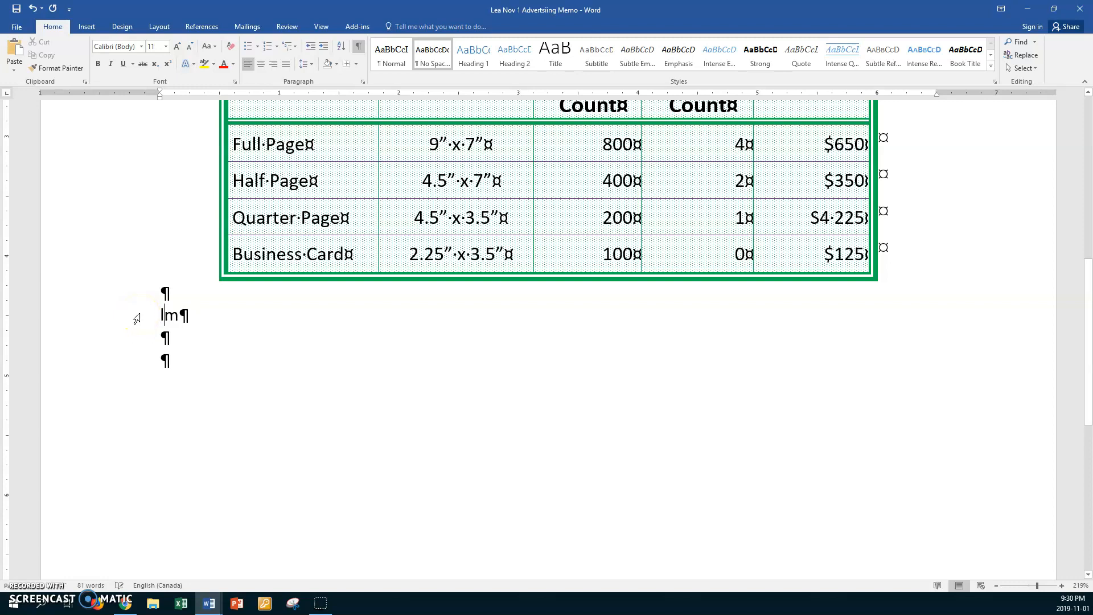
Insert a FileName field with the path added to the filename on the last blank line below the reference initials.
scroll(137, 317, "up", 1)
left_click(167, 417)
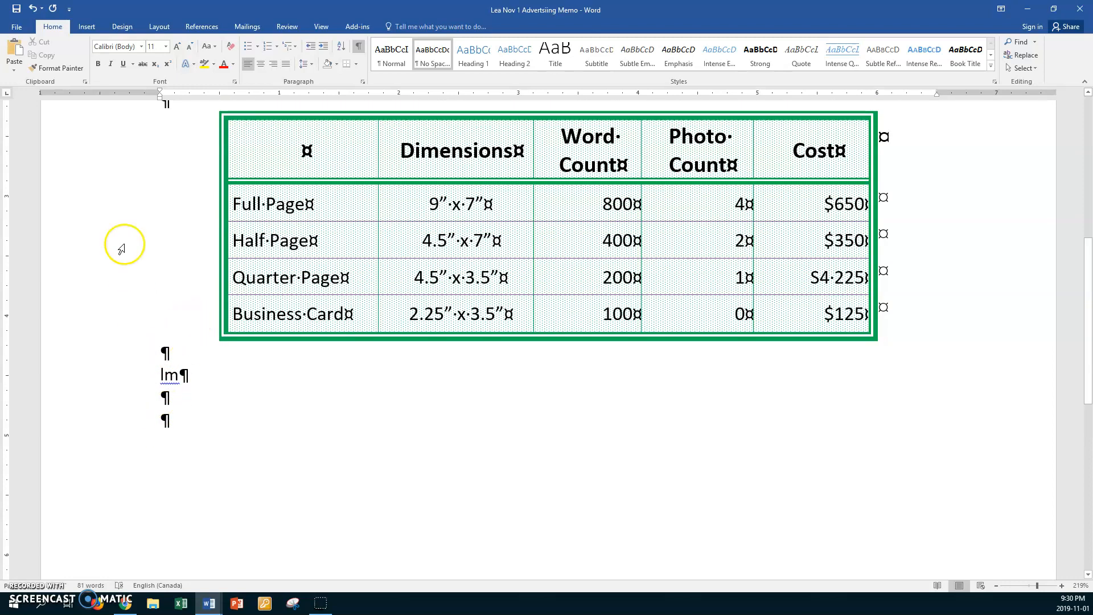
left_click(88, 26)
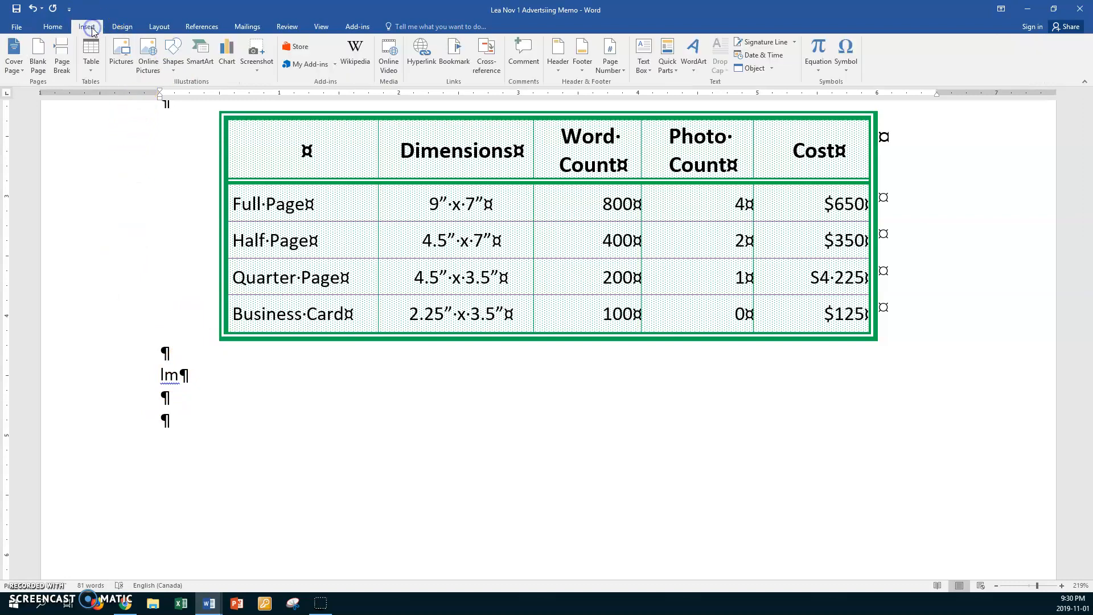
left_click(669, 65)
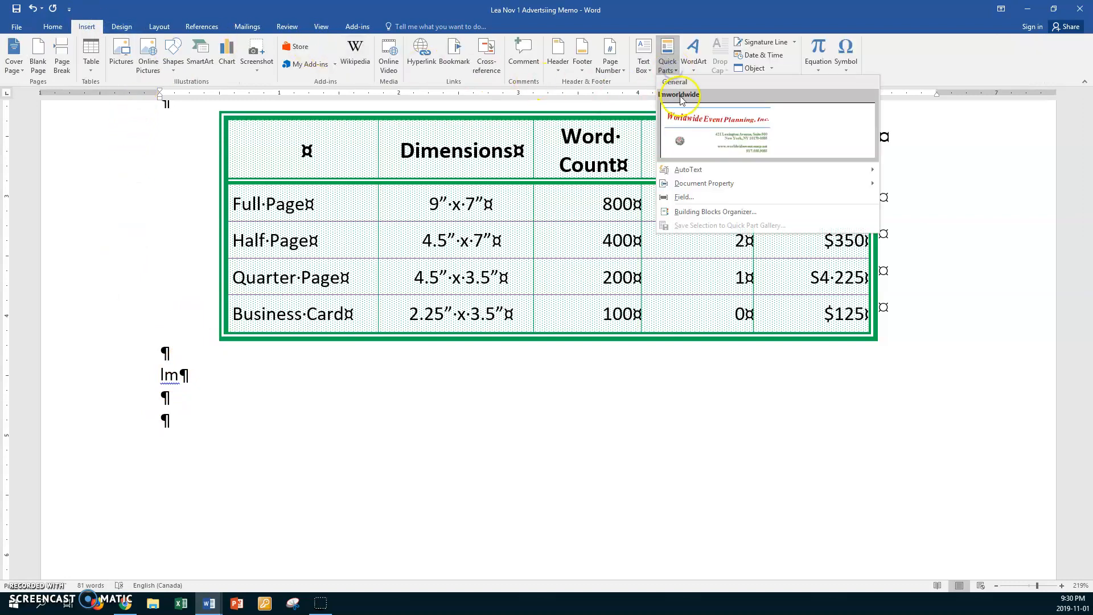
left_click(688, 201)
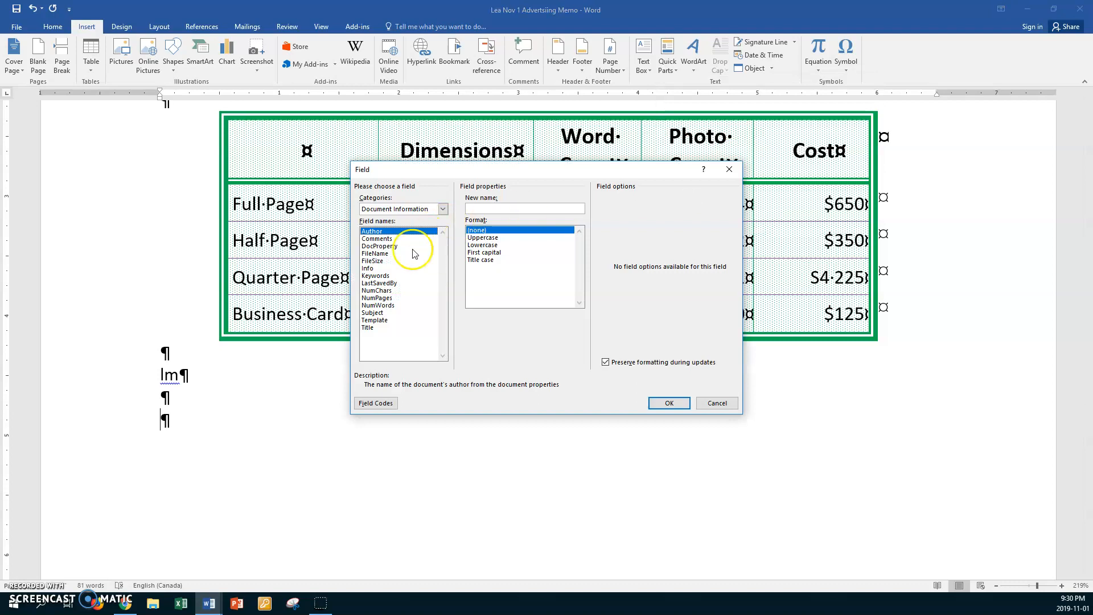
left_click(380, 254)
left_click(607, 200)
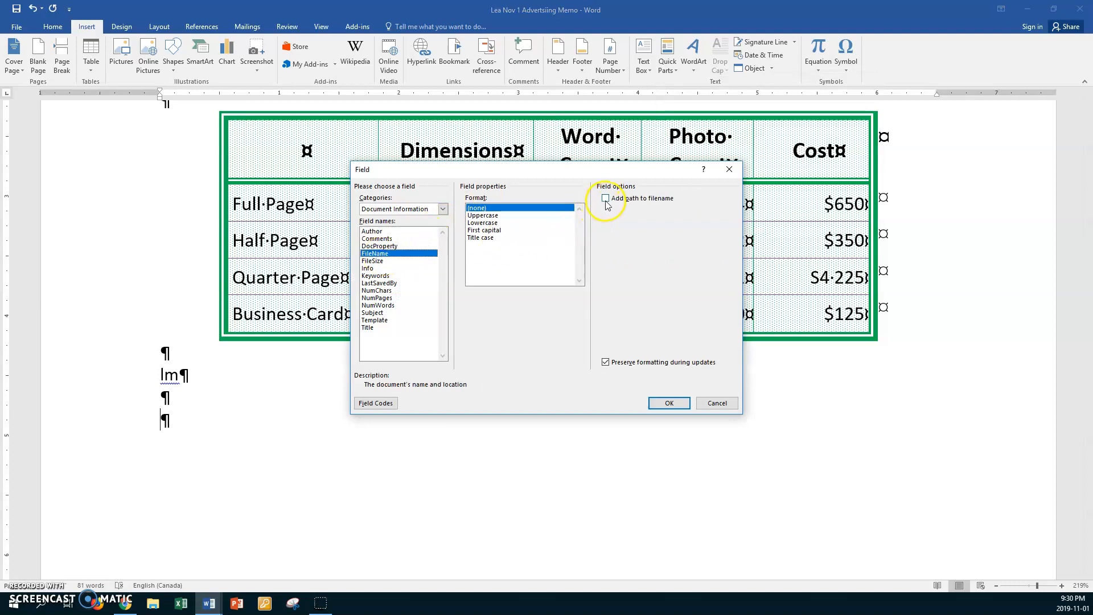
left_click(669, 401)
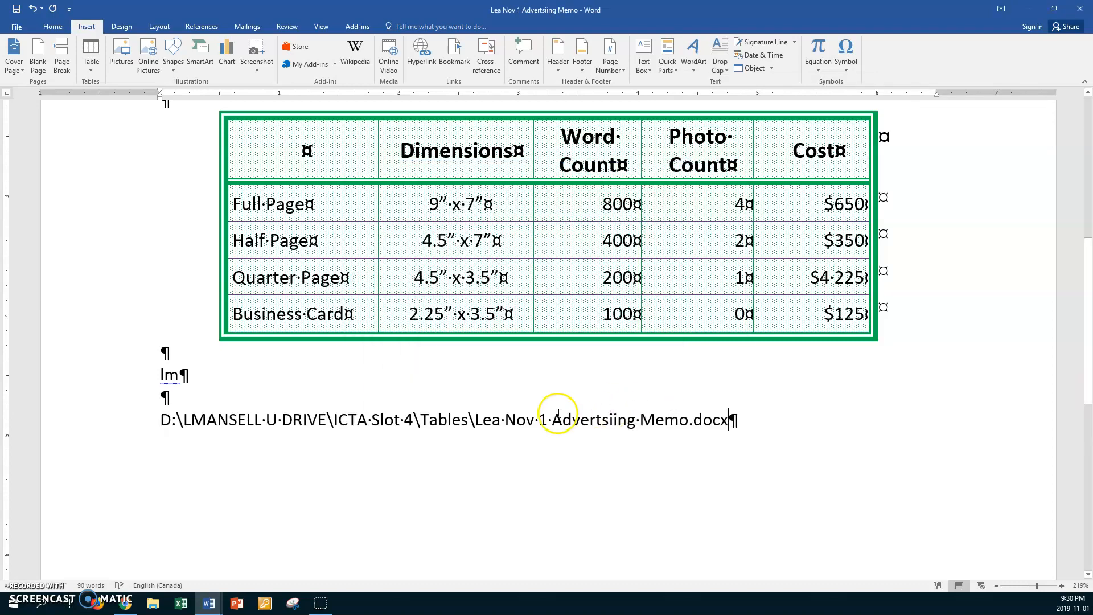
Reduce the font size of the file path line below the reference initials by three points.
triple_click(734, 420)
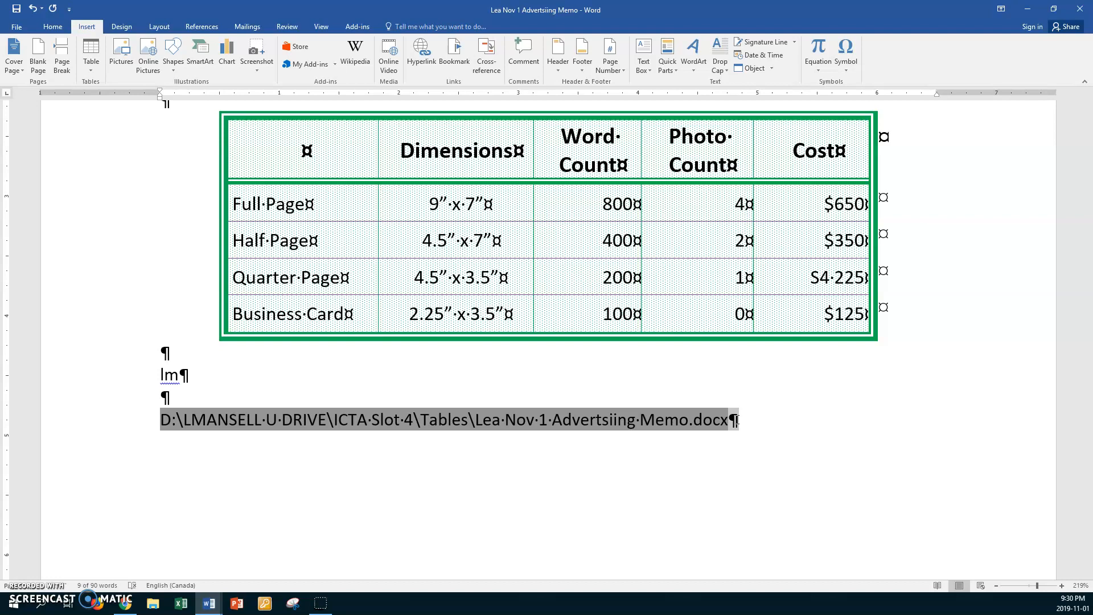
key("ctrl+bracketleft")
key("ctrl+bracketleft")
key("ctrl+bracketleft")
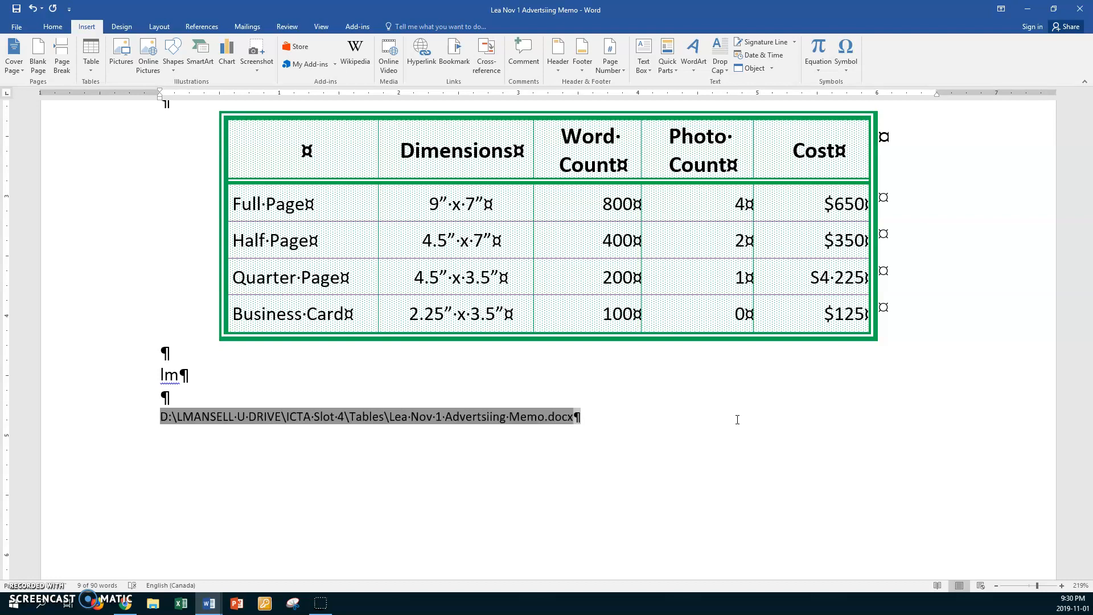
left_click(348, 373)
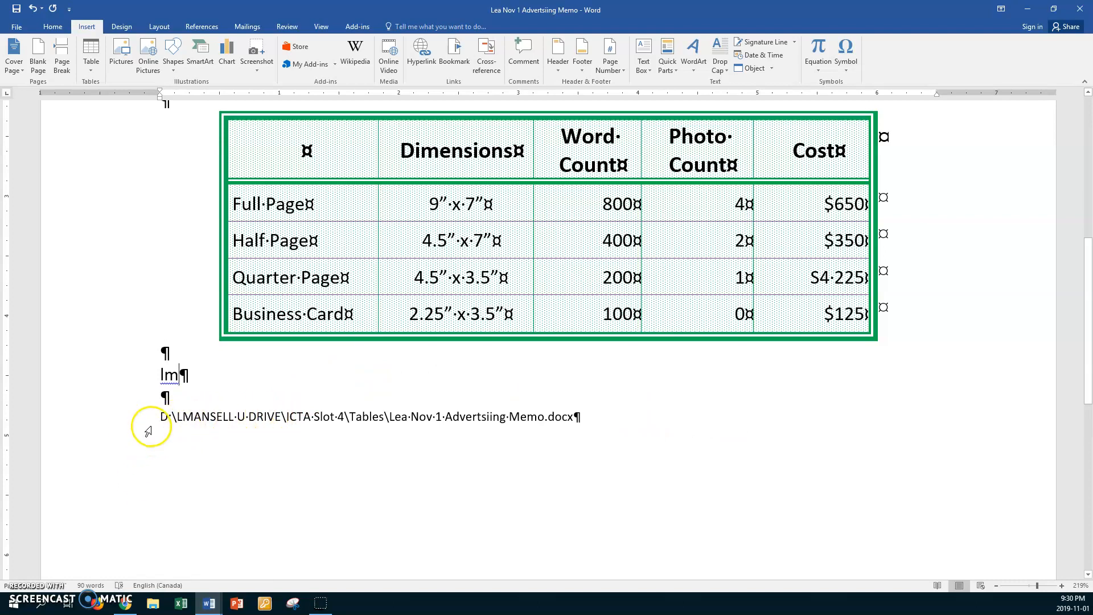
Enlarge the MEMO title by two font-size increments and make it bold.
scroll(231, 462, "up", 5)
scroll(232, 462, "up", 1)
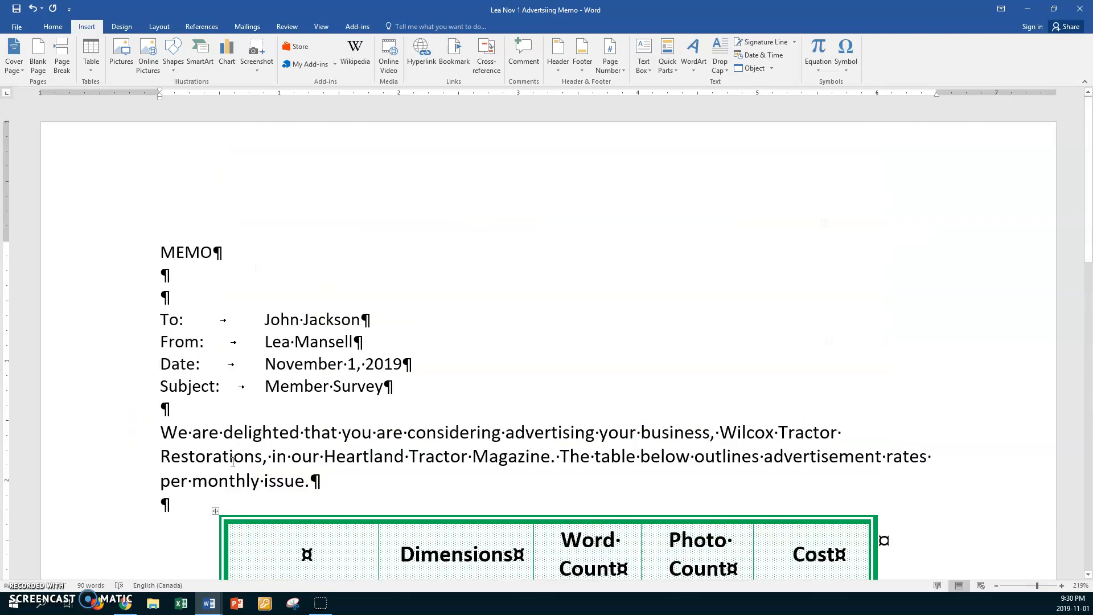
left_click(122, 254)
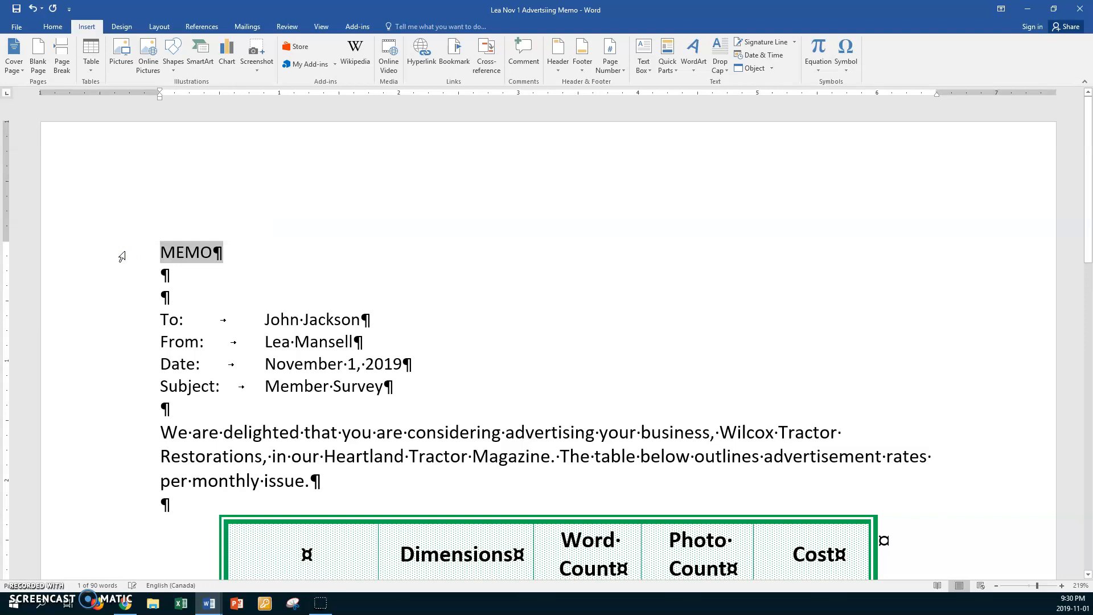
key("ctrl+shift+period")
key("ctrl+shift+period")
key("ctrl+b")
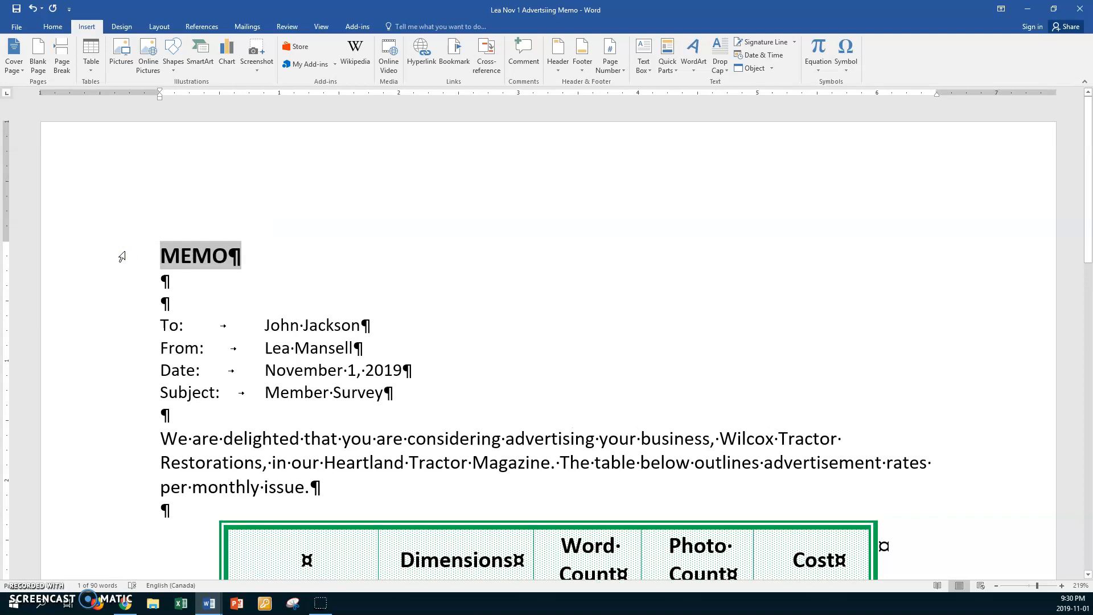
left_click(164, 280)
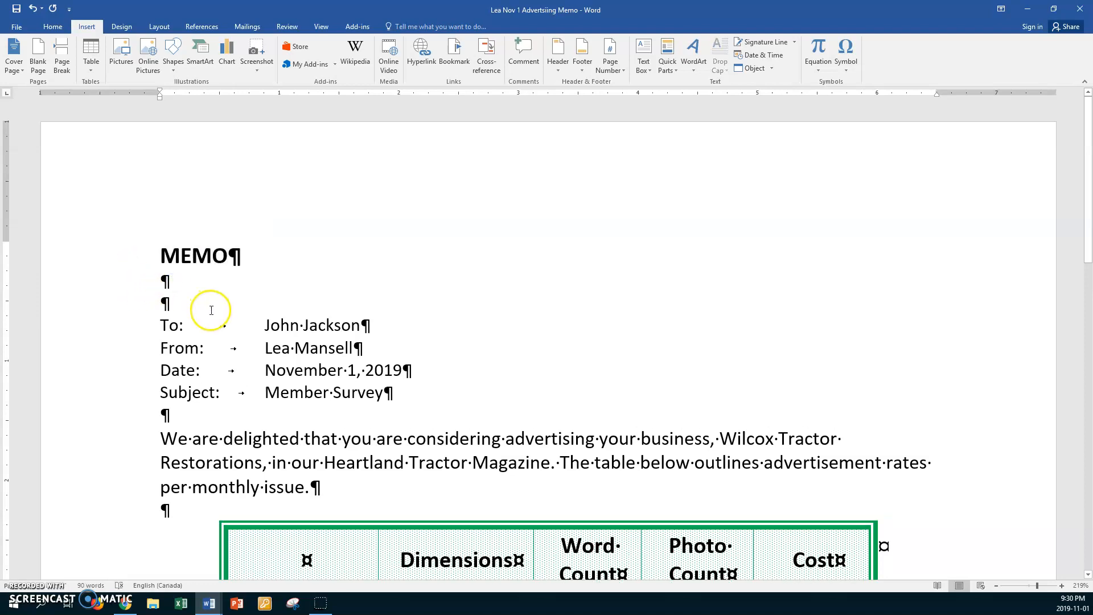
scroll(211, 310, "down", 3)
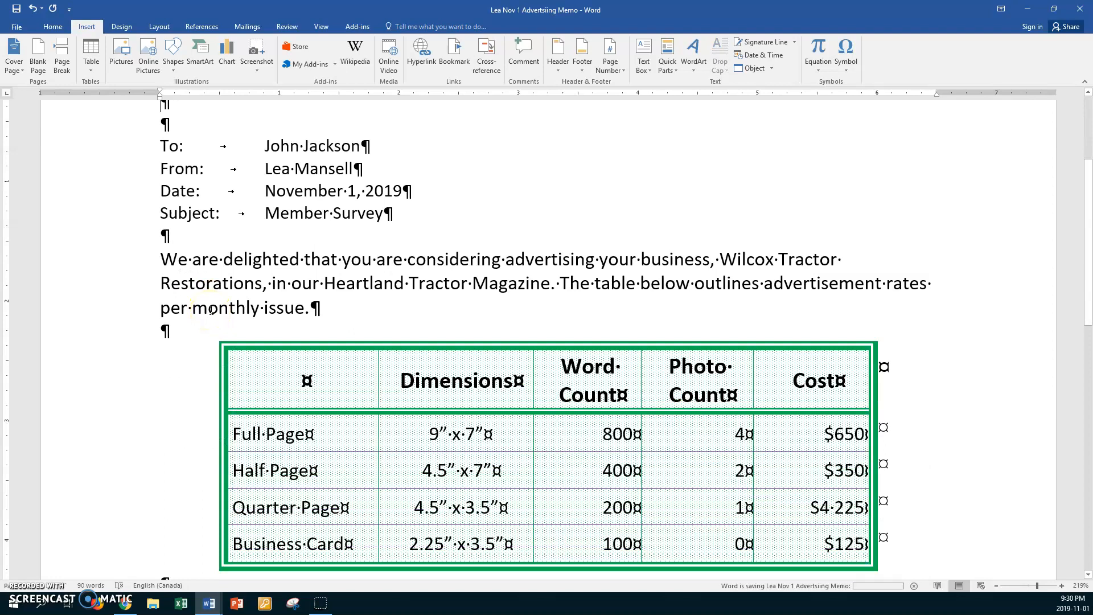
scroll(211, 310, "up", 1)
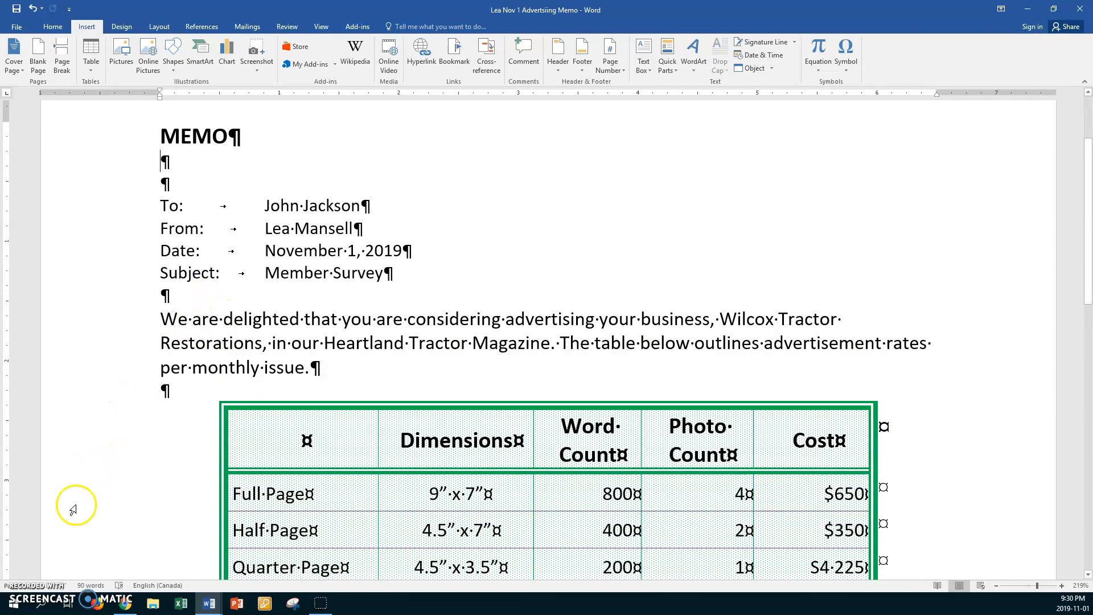
left_click(33, 586)
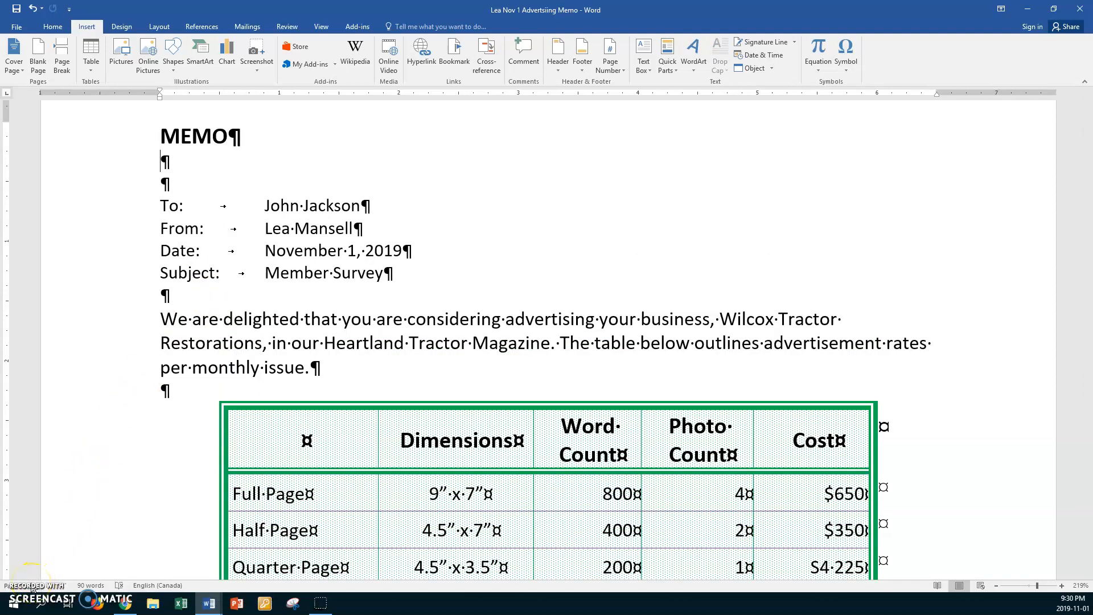